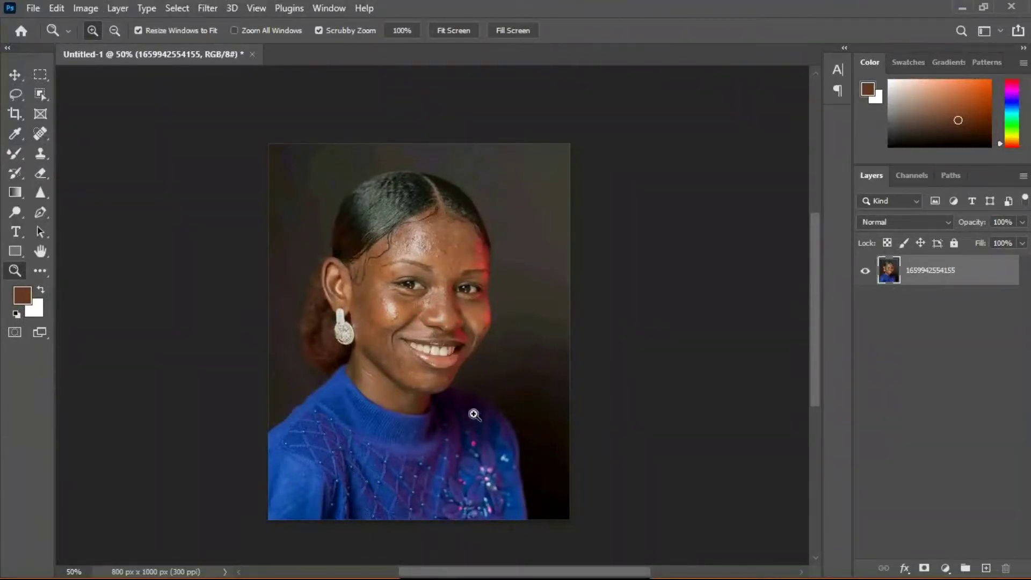
# Step: Duplicate the portrait layer twice
pyautogui.click(436, 325)
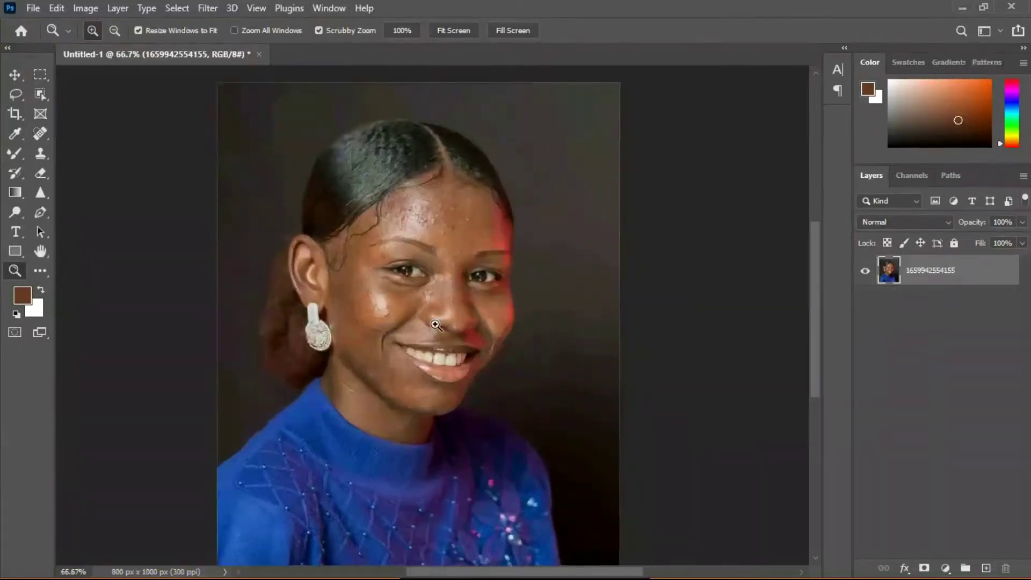
pyautogui.click(436, 324)
pyautogui.moveTo(817, 340)
pyautogui.mouseDown()
pyautogui.moveTo(815, 313)
pyautogui.moveTo(817, 325)
pyautogui.mouseUp()
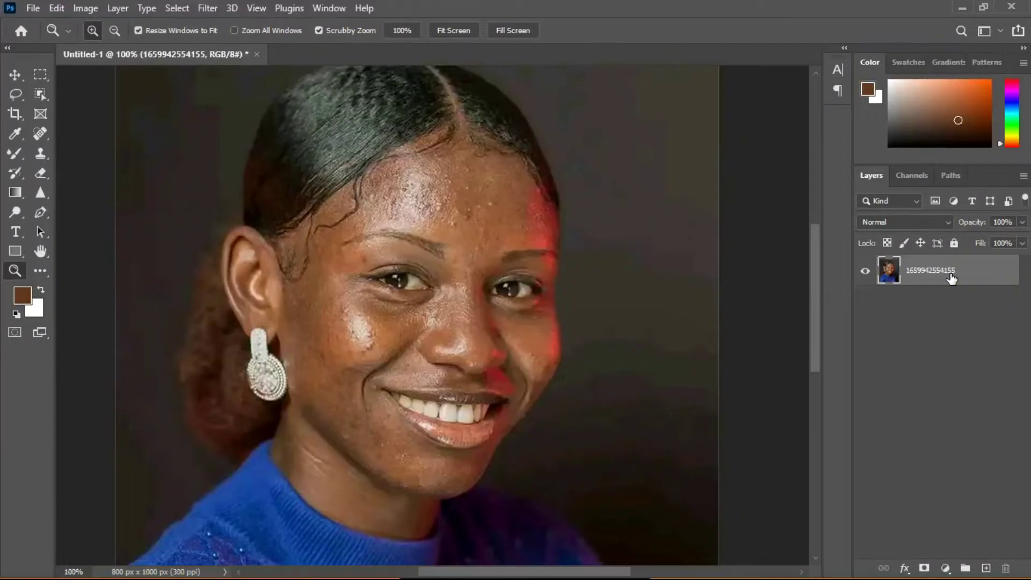
pyautogui.hotkey('ctrl', 'j')
pyautogui.hotkey('ctrl', 'j')
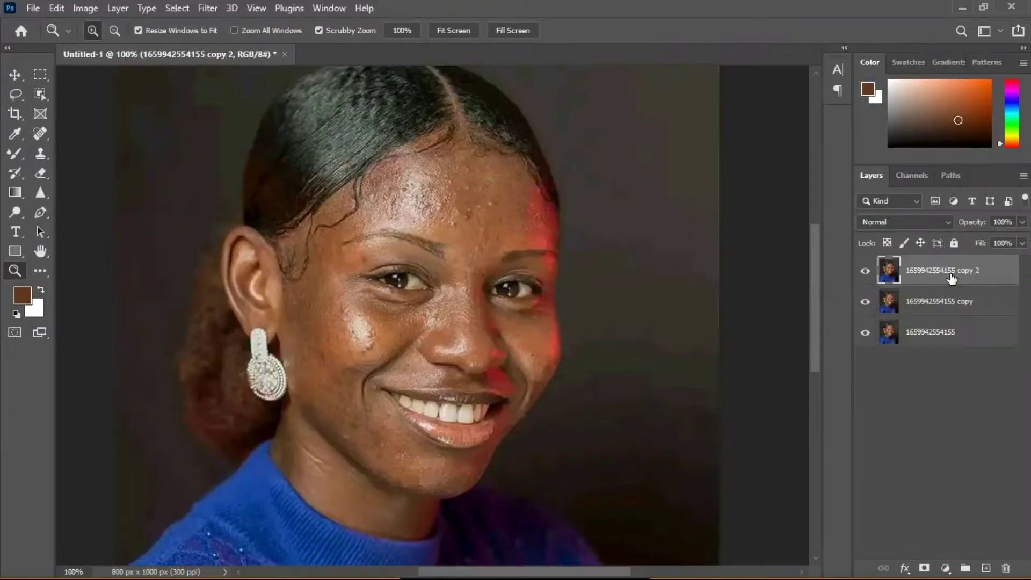
# Step: Rename the lower portrait copy as "colour layer" and the upper copy as "texture layer"
pyautogui.doubleClick(944, 309)
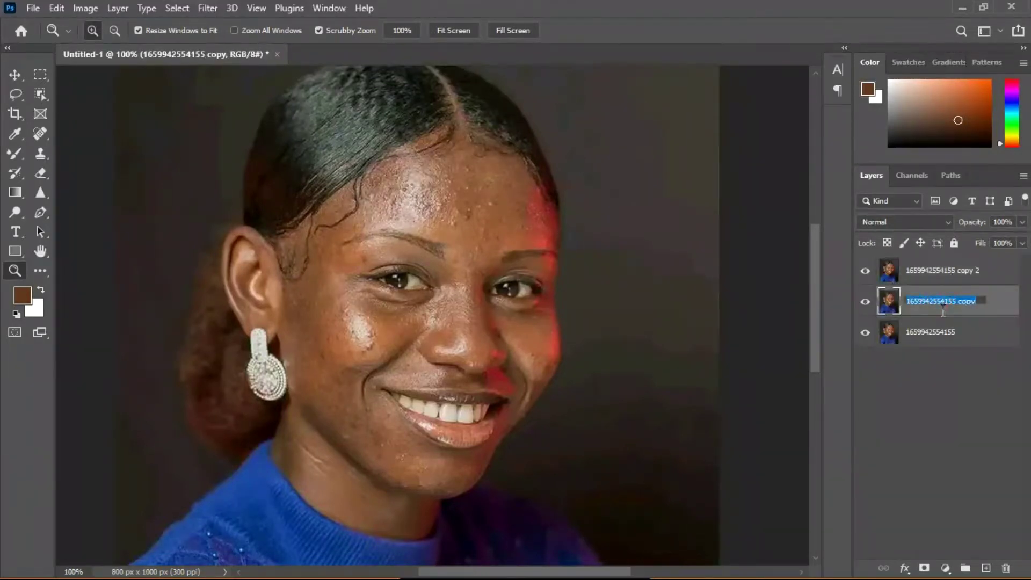
pyautogui.write('colour layer')
pyautogui.press('Return')
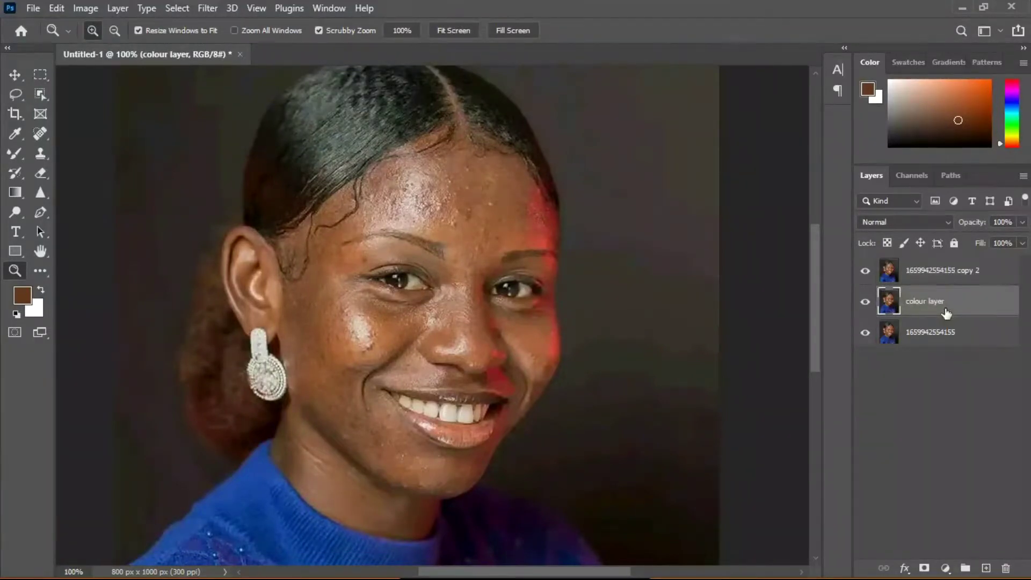
pyautogui.click(954, 274)
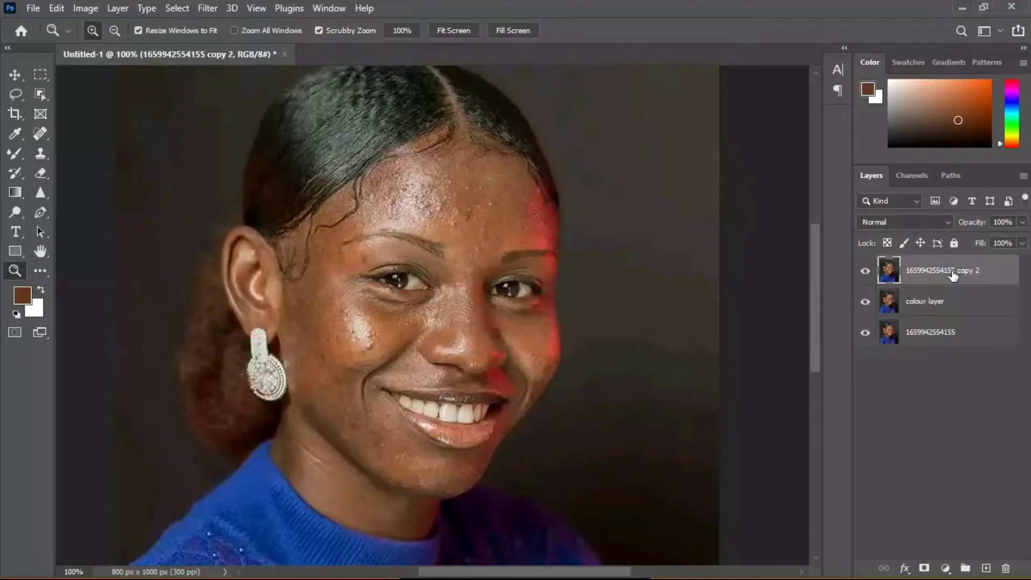
pyautogui.doubleClick(953, 274)
pyautogui.write('texture layer')
pyautogui.press('Return')
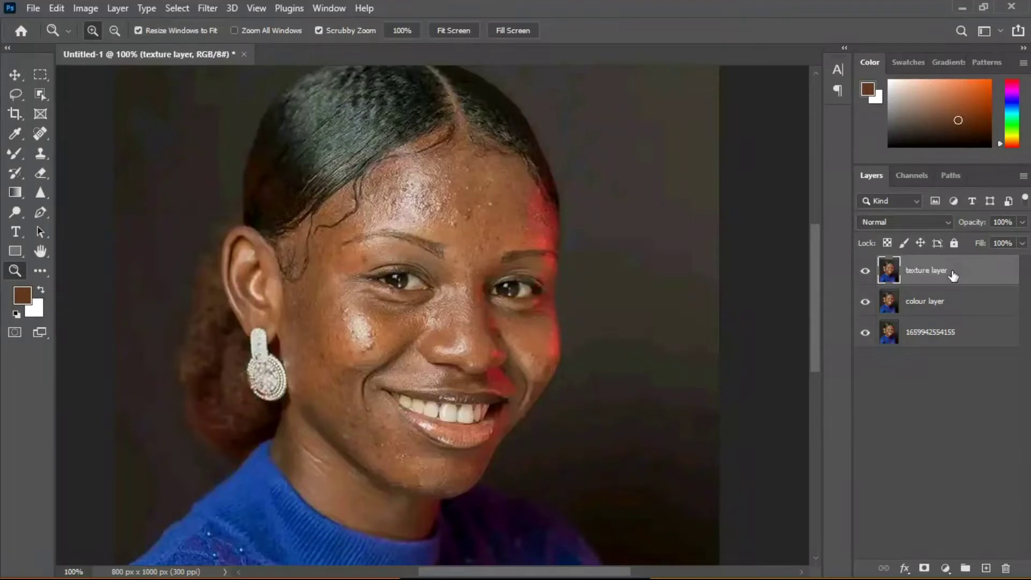
# Step: Hide the texture layer and apply a Gaussian Blur with a radius of 4.6 pixels to the colour layer
pyautogui.click(865, 271)
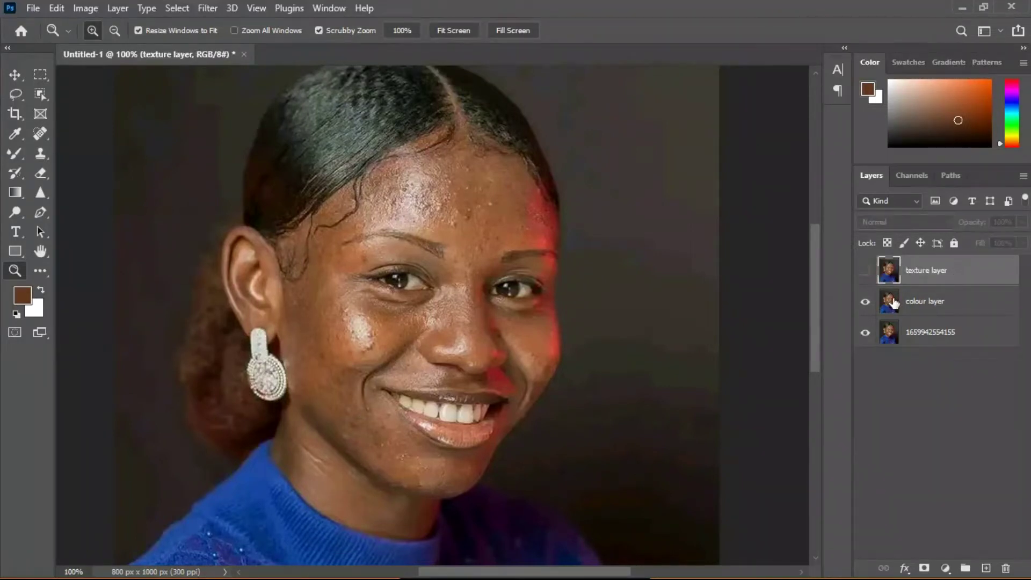
pyautogui.click(928, 315)
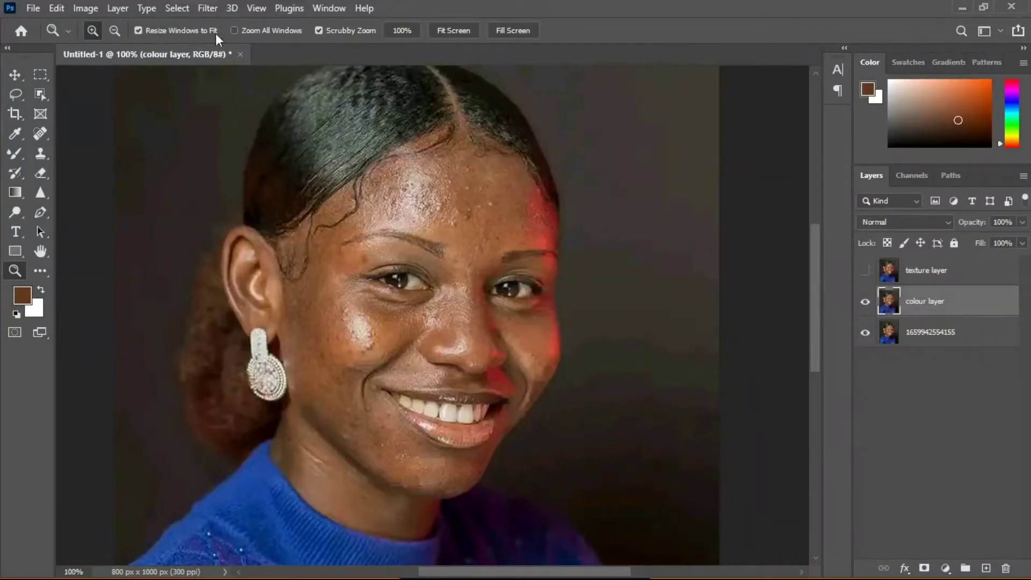
pyautogui.click(211, 10)
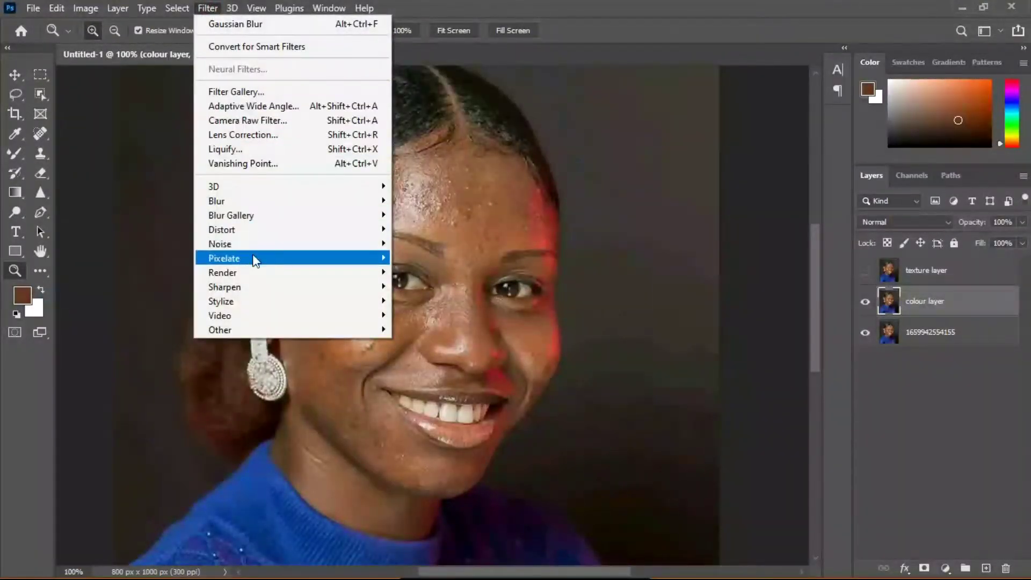
pyautogui.moveTo(363, 202)
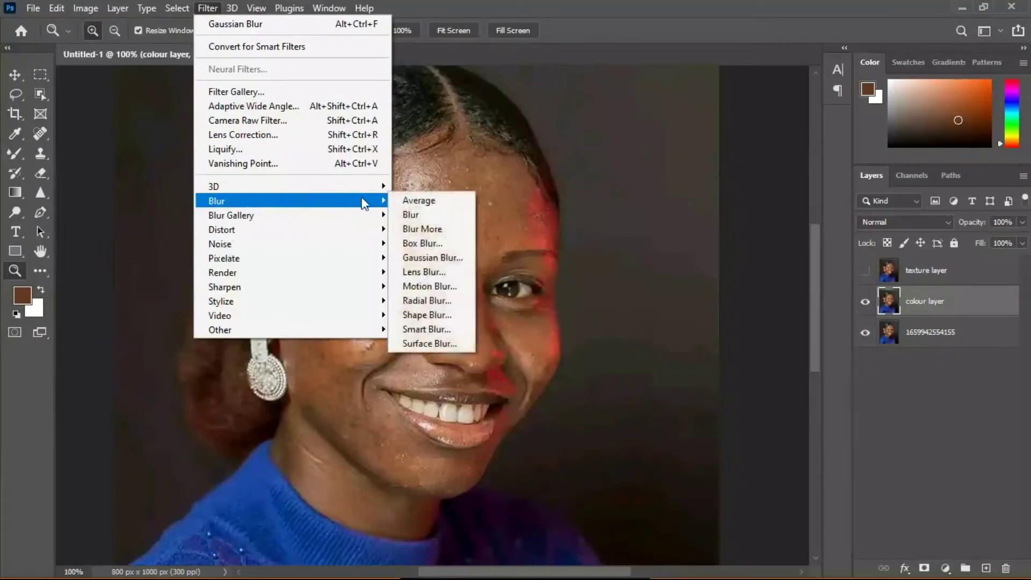
pyautogui.click(425, 263)
pyautogui.click(426, 201)
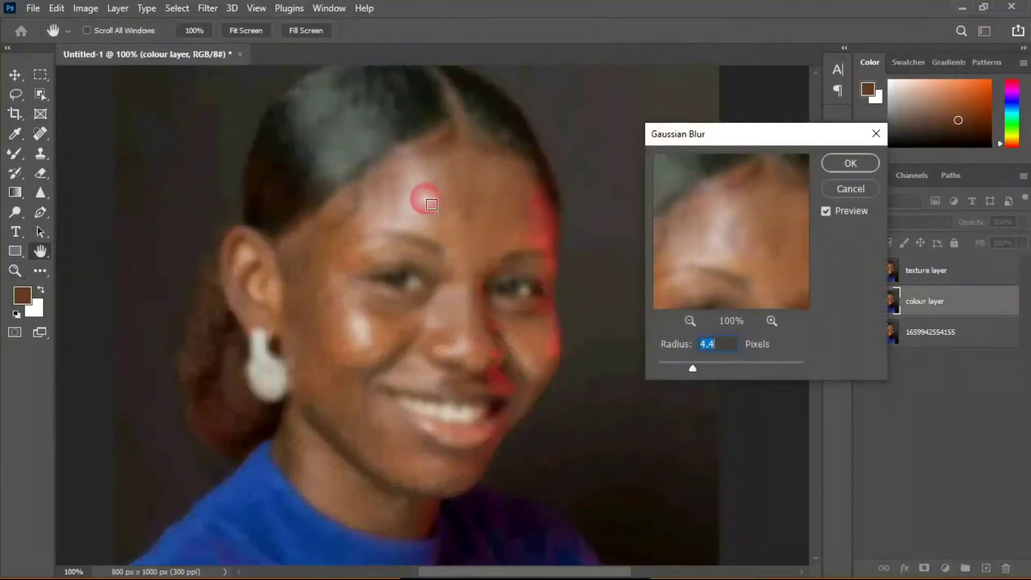
pyautogui.moveTo(759, 203); pyautogui.dragTo(748, 303)
pyautogui.moveTo(669, 369)
pyautogui.mouseDown()
pyautogui.moveTo(657, 371)
pyautogui.moveTo(666, 366)
pyautogui.mouseUp()
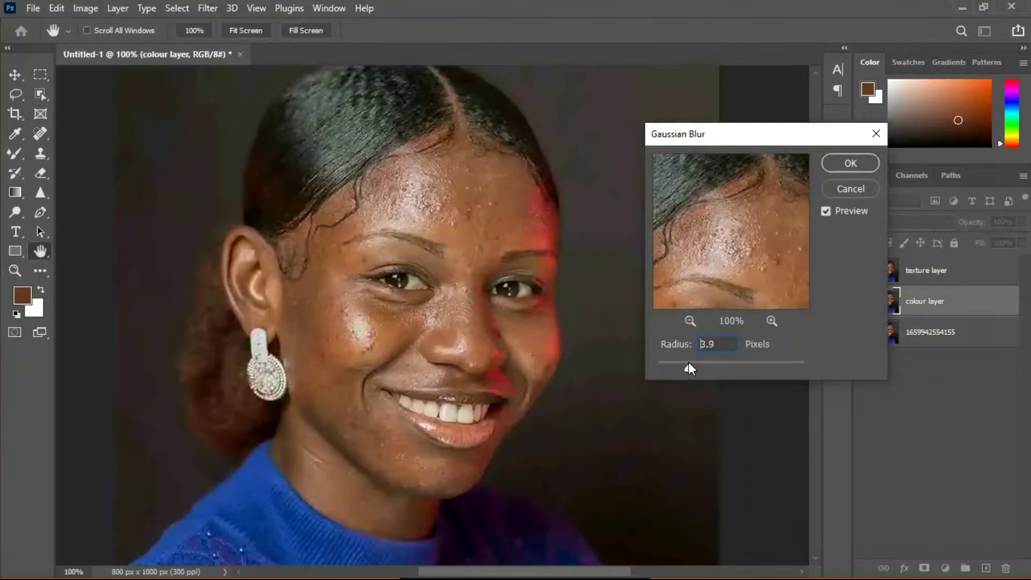
pyautogui.moveTo(690, 362); pyautogui.dragTo(694, 360)
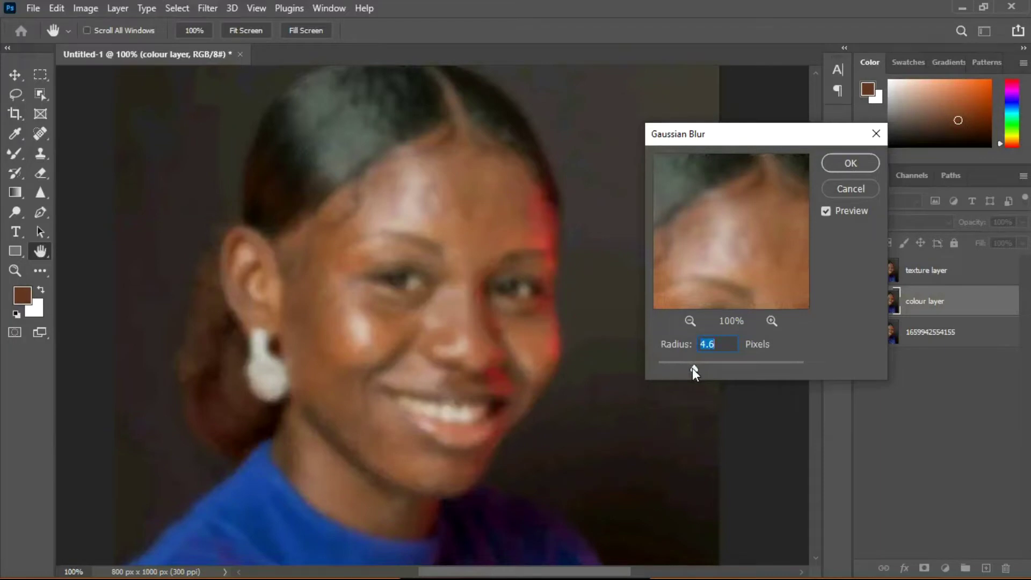
pyautogui.moveTo(692, 368); pyautogui.dragTo(691, 368)
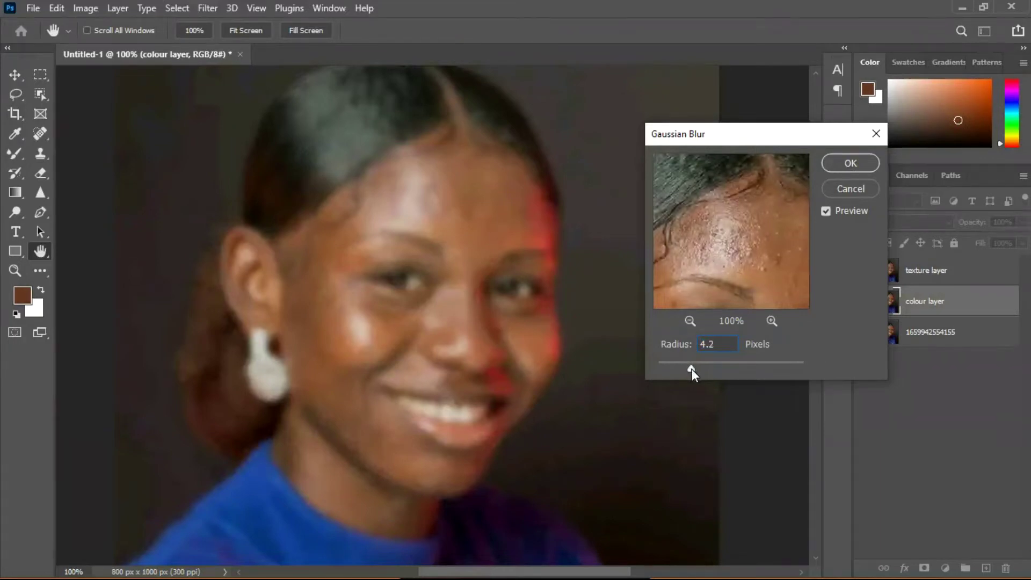
pyautogui.moveTo(695, 370); pyautogui.dragTo(696, 371)
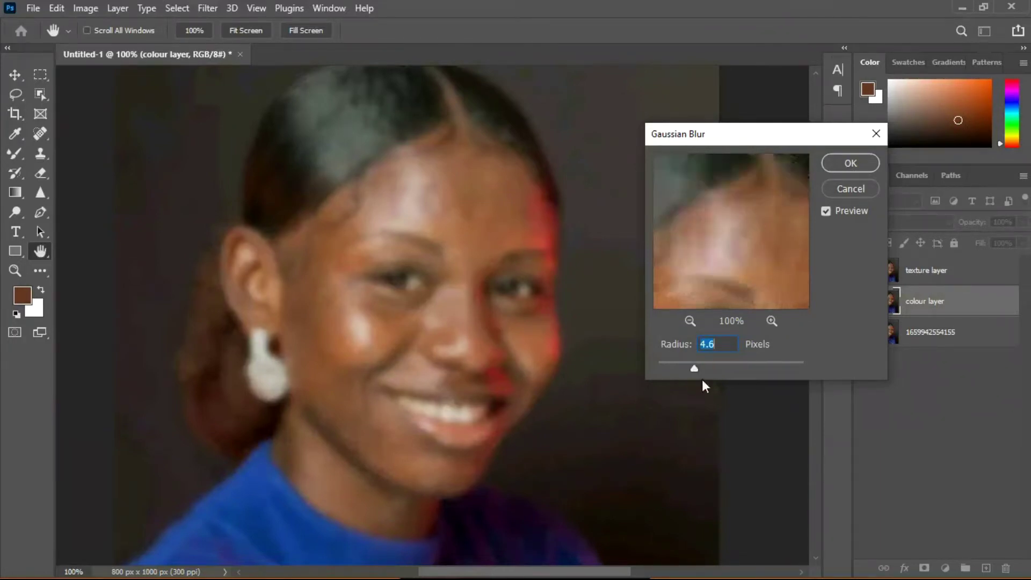
pyautogui.click(846, 160)
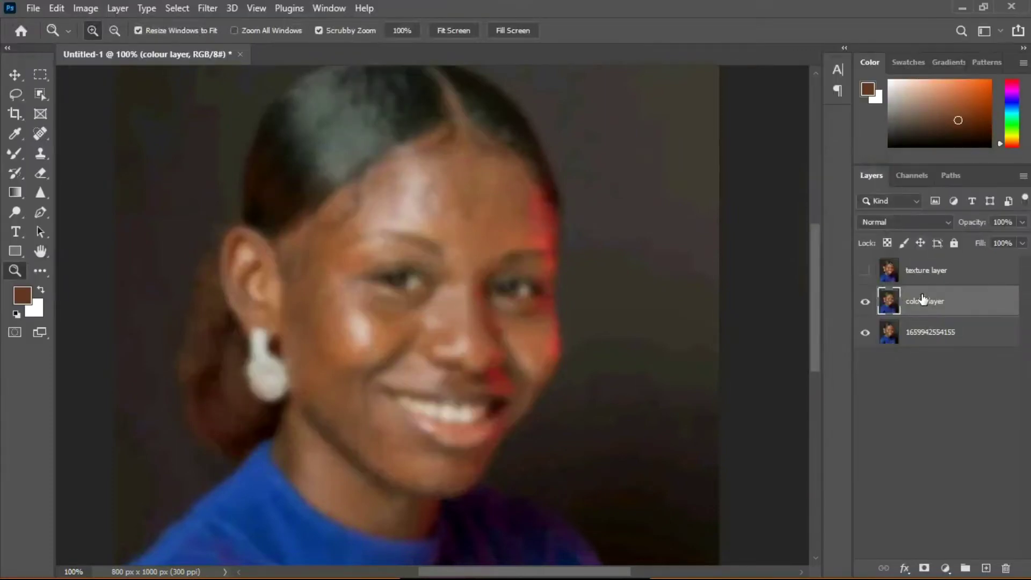
# Step: Show the texture layer and start Apply Image on it, with the colour layer as the source
pyautogui.click(888, 276)
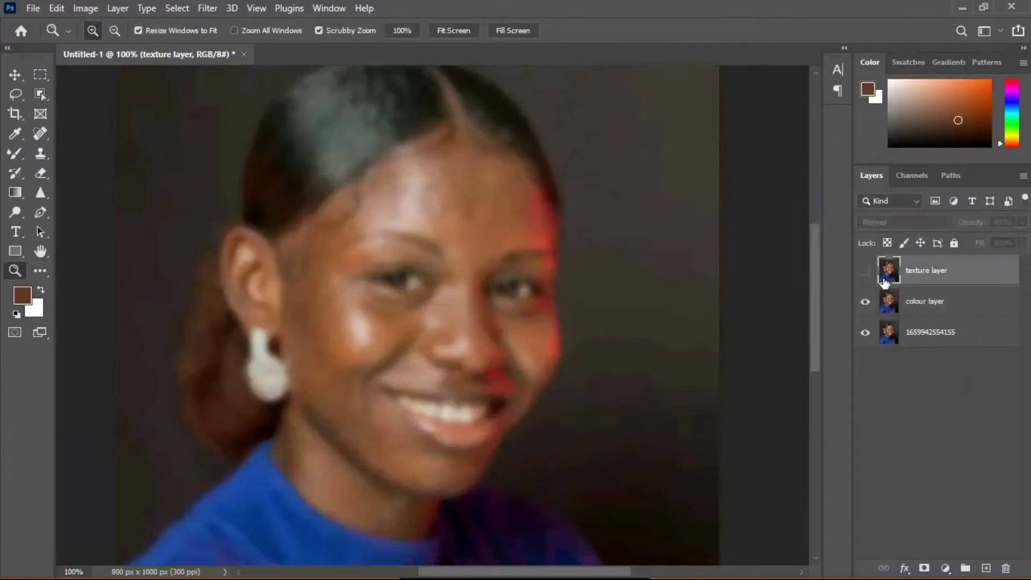
pyautogui.click(866, 270)
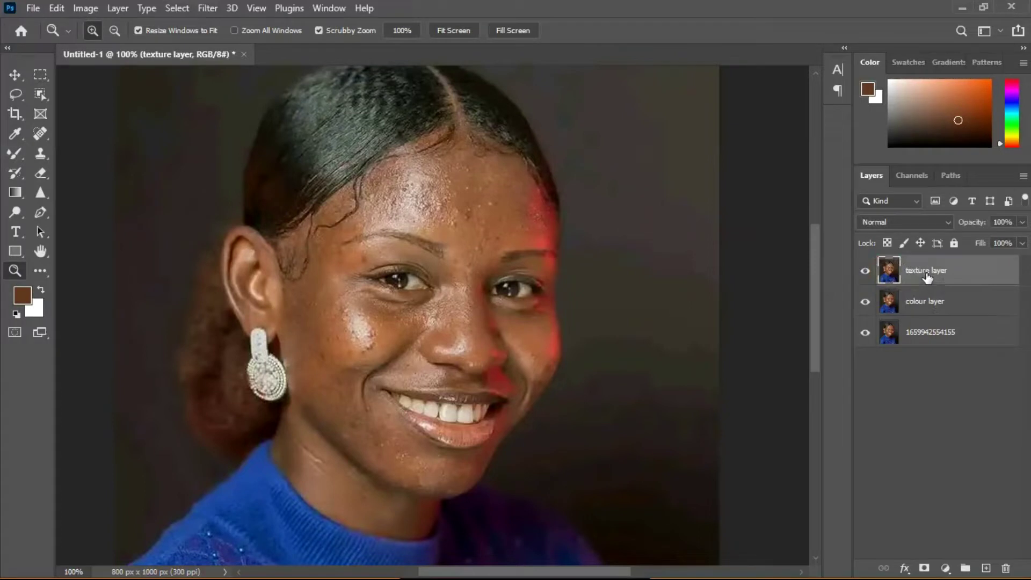
pyautogui.click(96, 9)
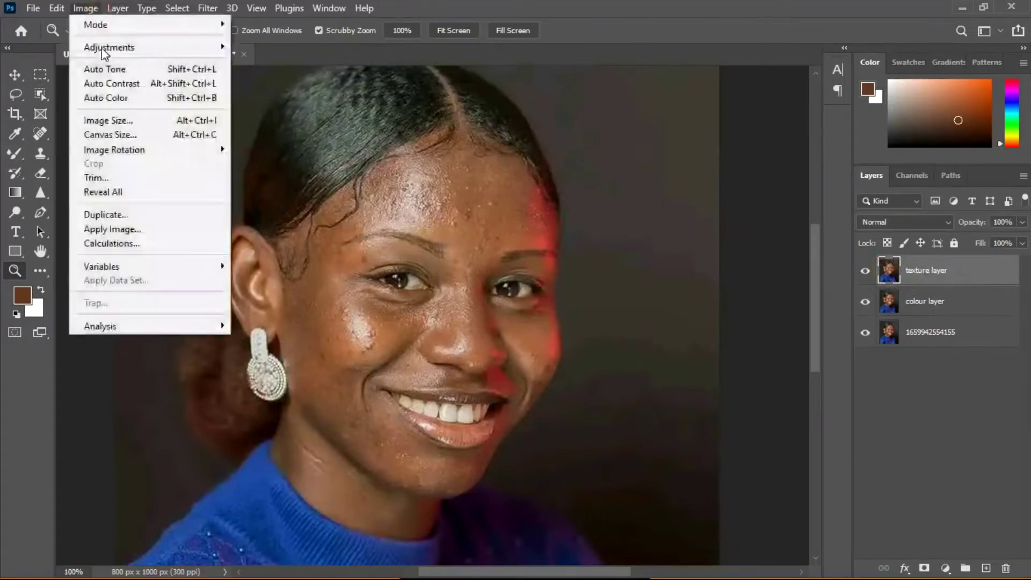
pyautogui.click(114, 225)
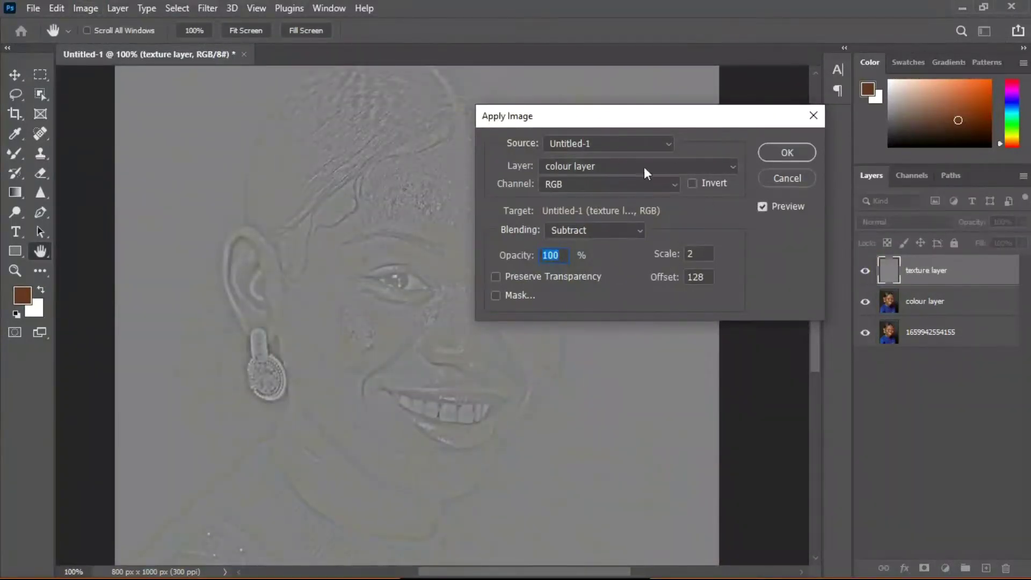
pyautogui.click(601, 166)
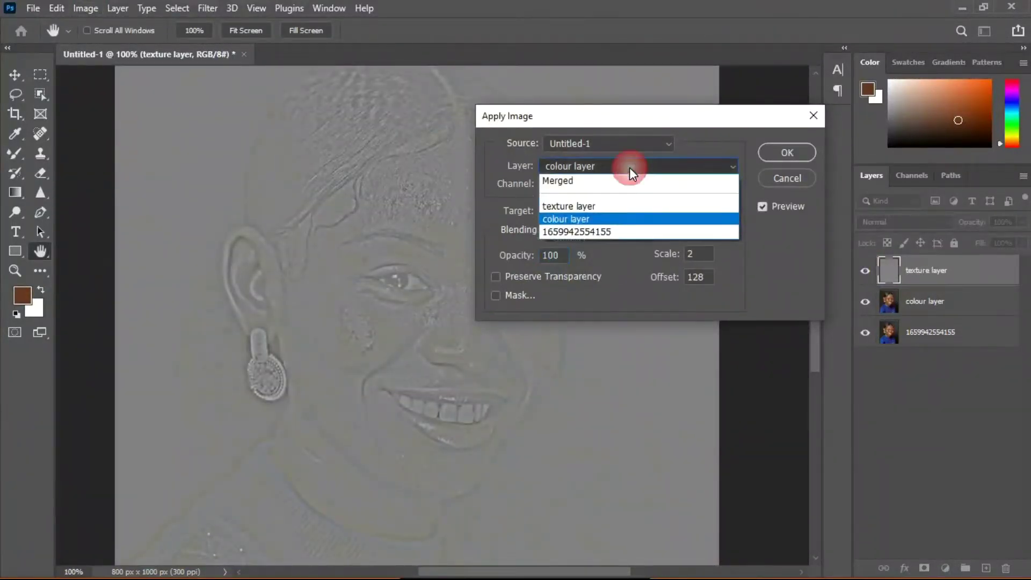
pyautogui.click(600, 220)
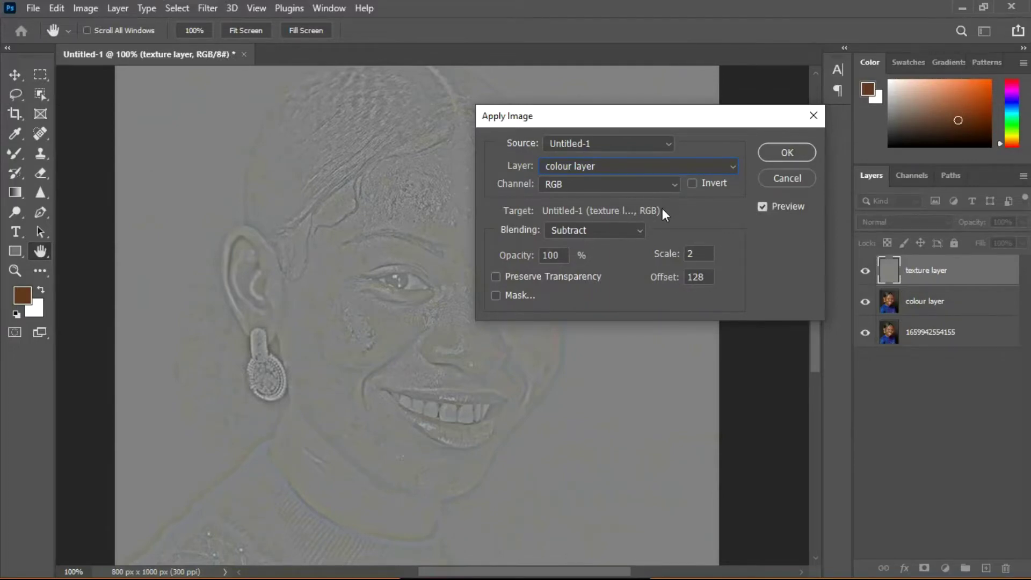
# Step: Try Add blending with a scale of 2 and the source channel inverted
pyautogui.click(638, 230)
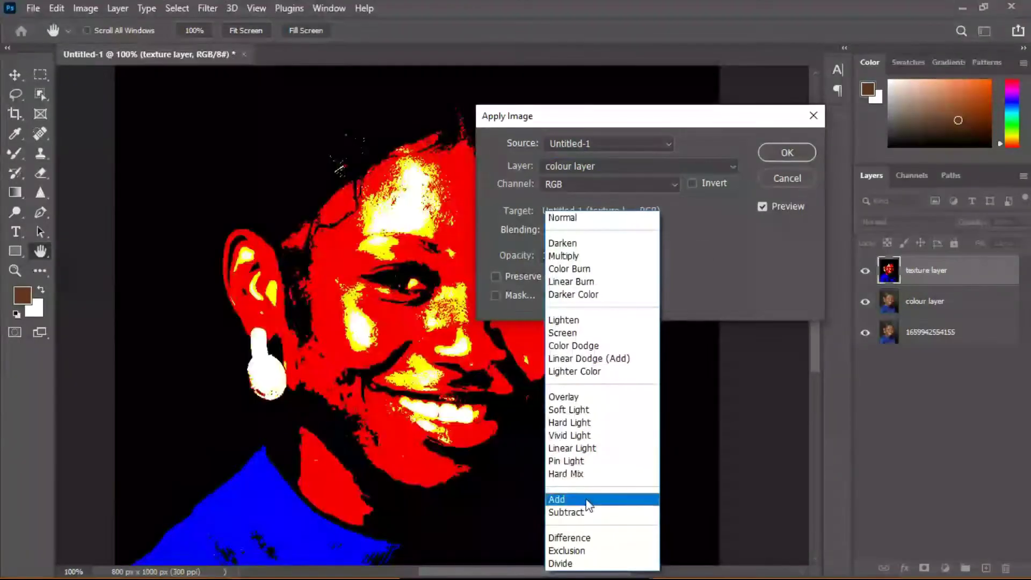
pyautogui.click(588, 501)
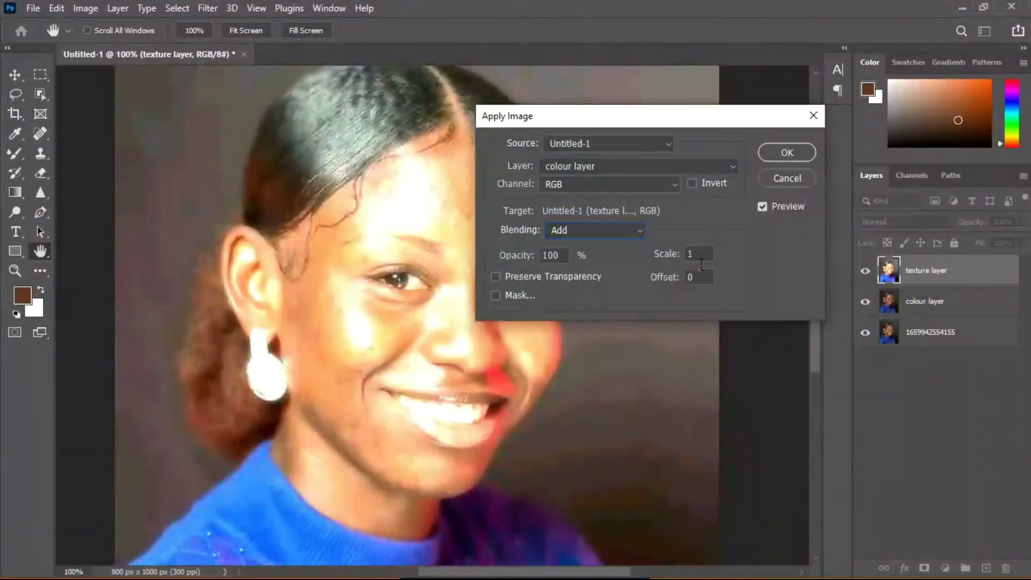
pyautogui.click(659, 260)
pyautogui.write('2')
pyautogui.click(700, 210)
pyautogui.click(691, 186)
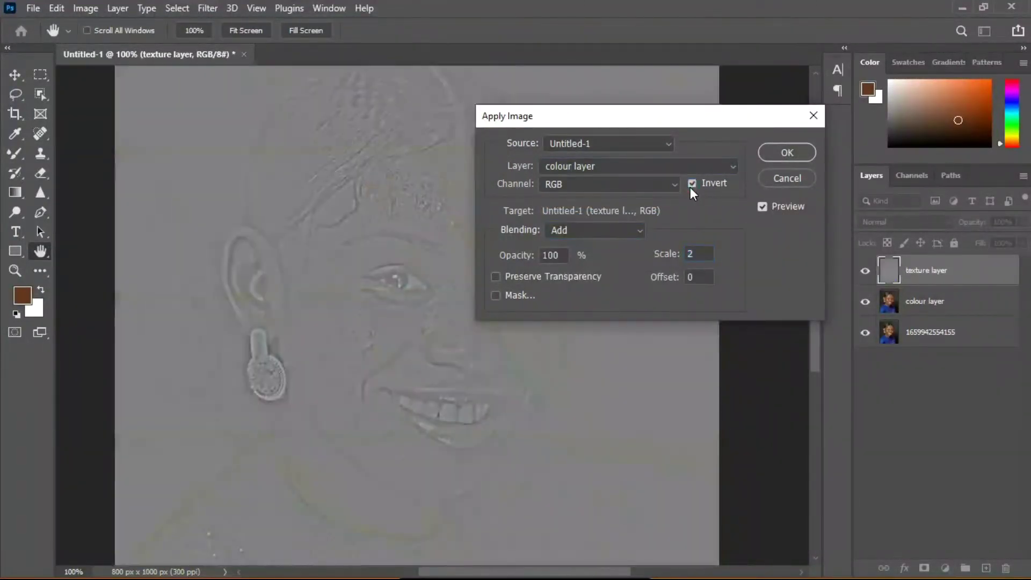
pyautogui.click(691, 184)
# Step: Apply the colour layer to the texture layer with Subtract blending, scale 2 and offset 128
pyautogui.click(639, 230)
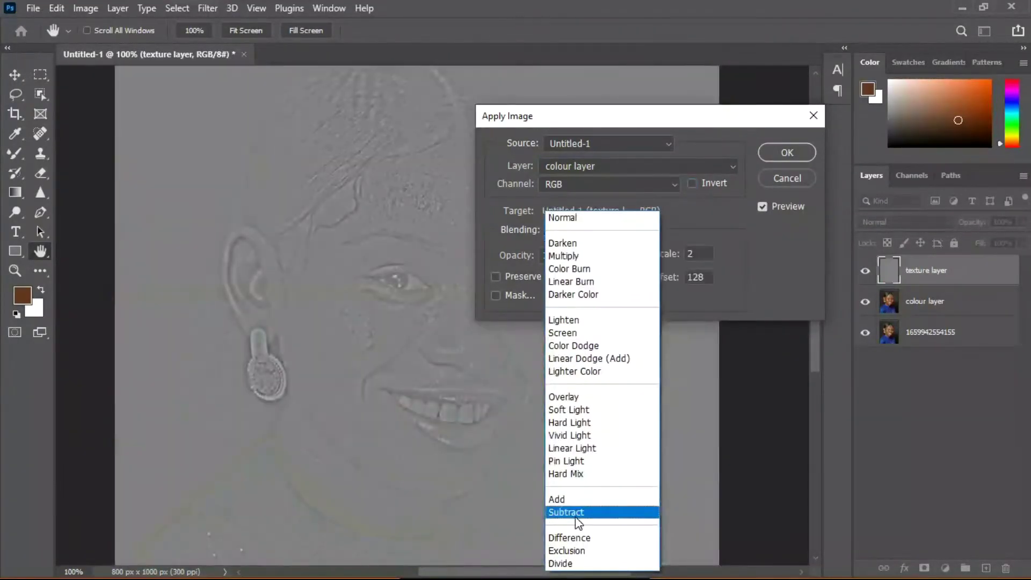
pyautogui.click(572, 512)
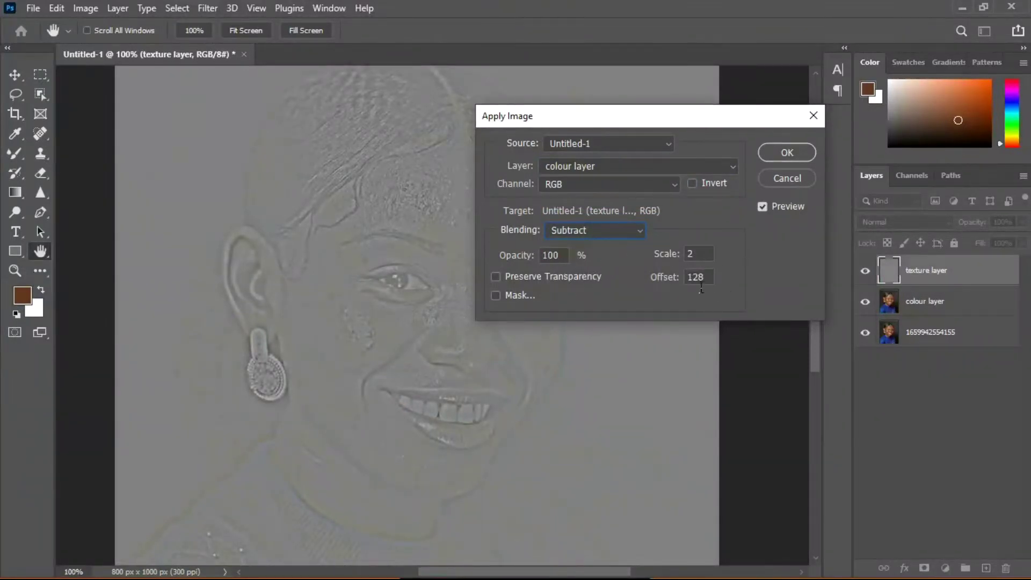
pyautogui.click(786, 153)
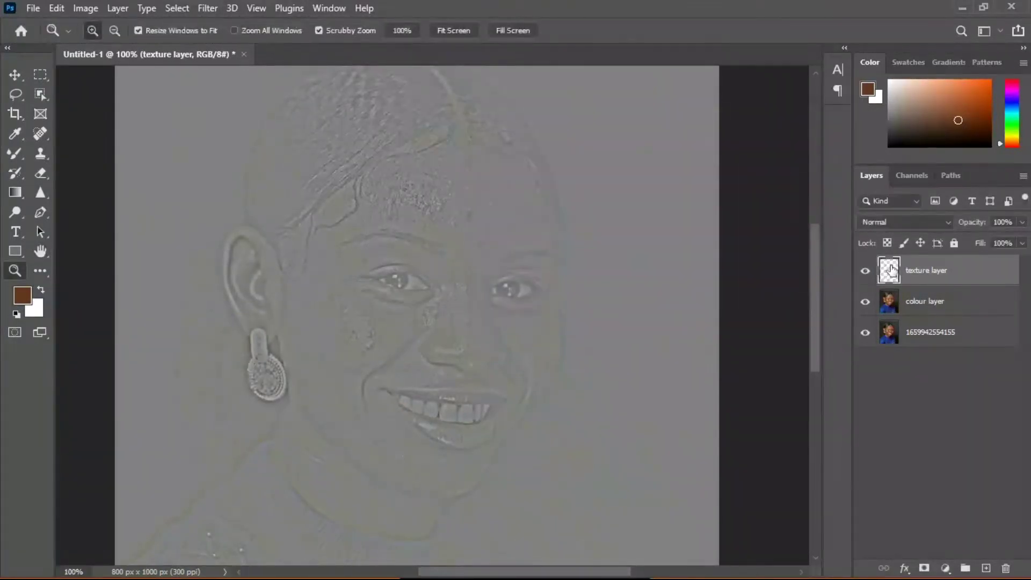
# Step: Group the texture and colour layers and name the group "freq seperation"
pyautogui.keyDown('shift'); pyautogui.click(955, 307); pyautogui.keyUp('shift')
pyautogui.click(965, 569)
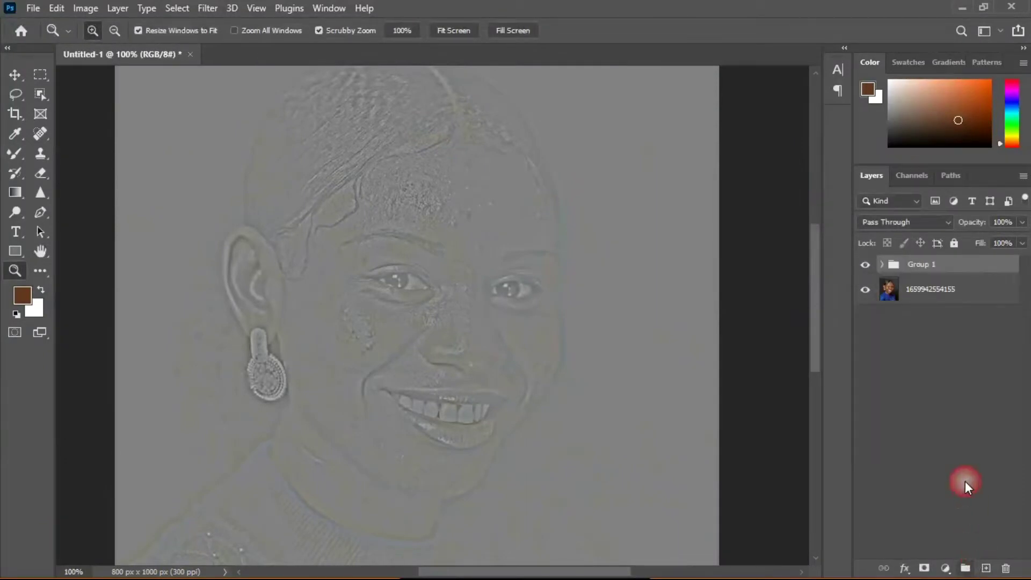
pyautogui.doubleClick(931, 272)
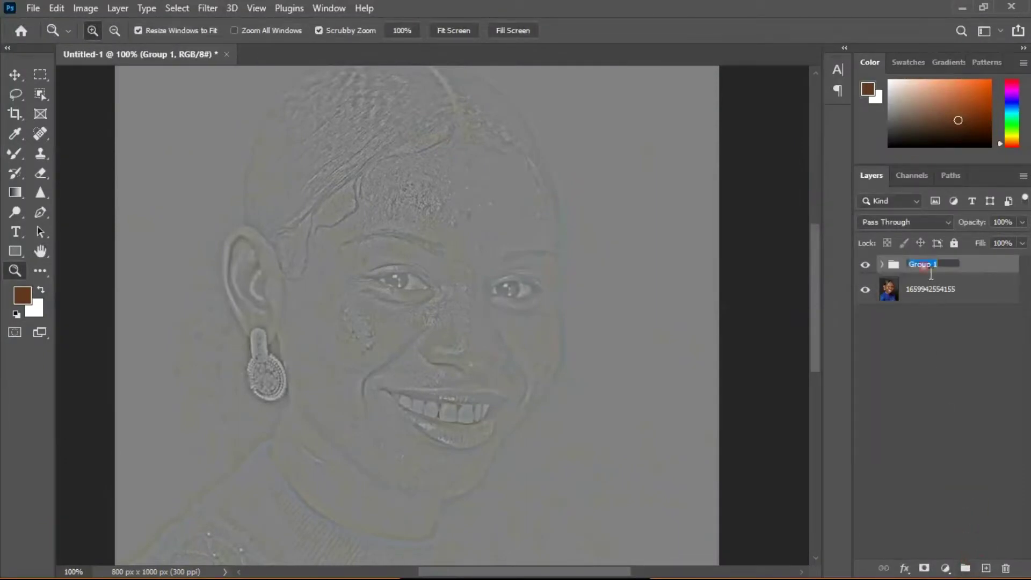
pyautogui.write('freq separation')
pyautogui.press('Return')
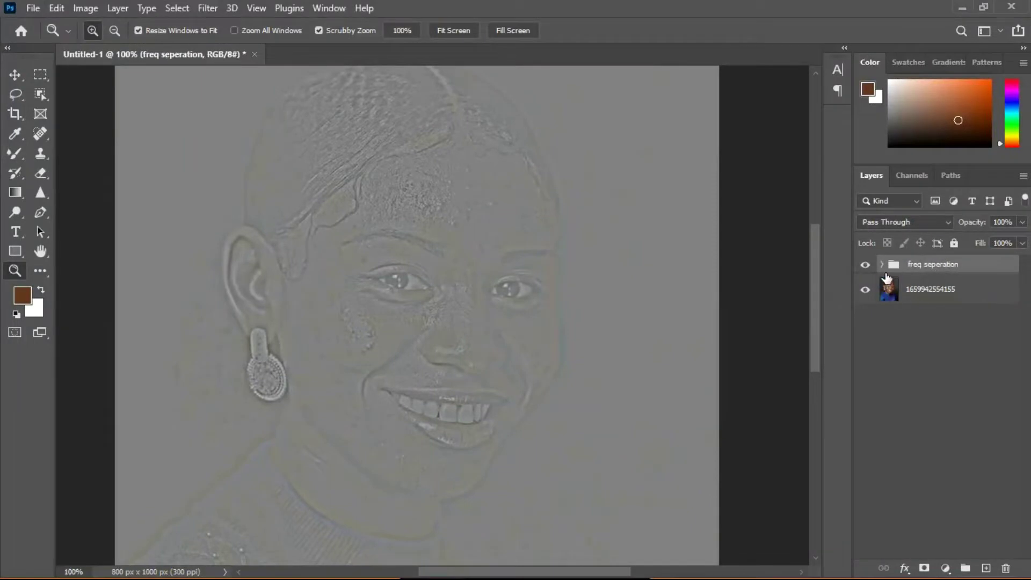
# Step: Expand the freq seperation group, hide its texture layer and select the colour layer for editing
pyautogui.click(882, 264)
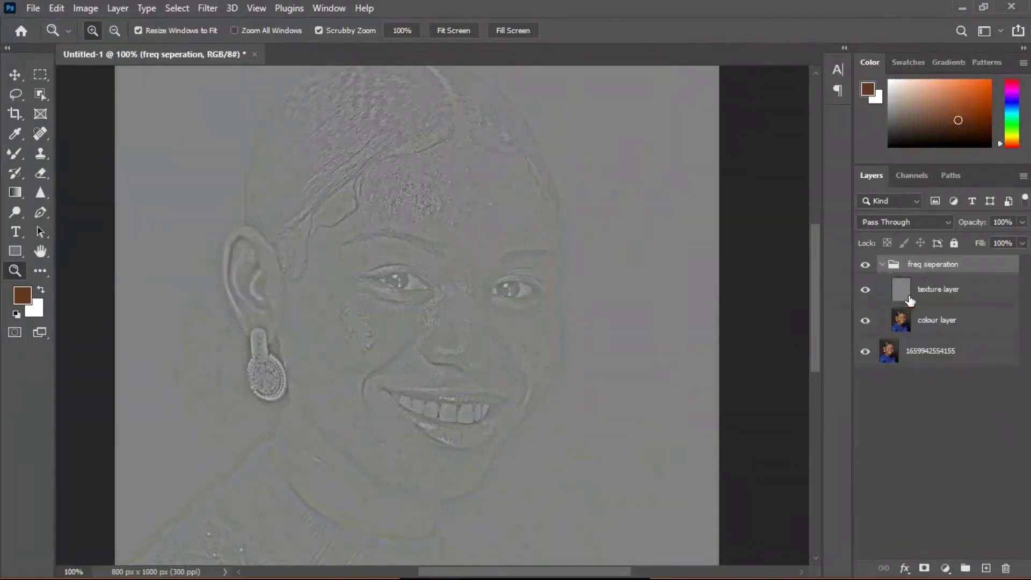
pyautogui.click(881, 291)
pyautogui.click(866, 290)
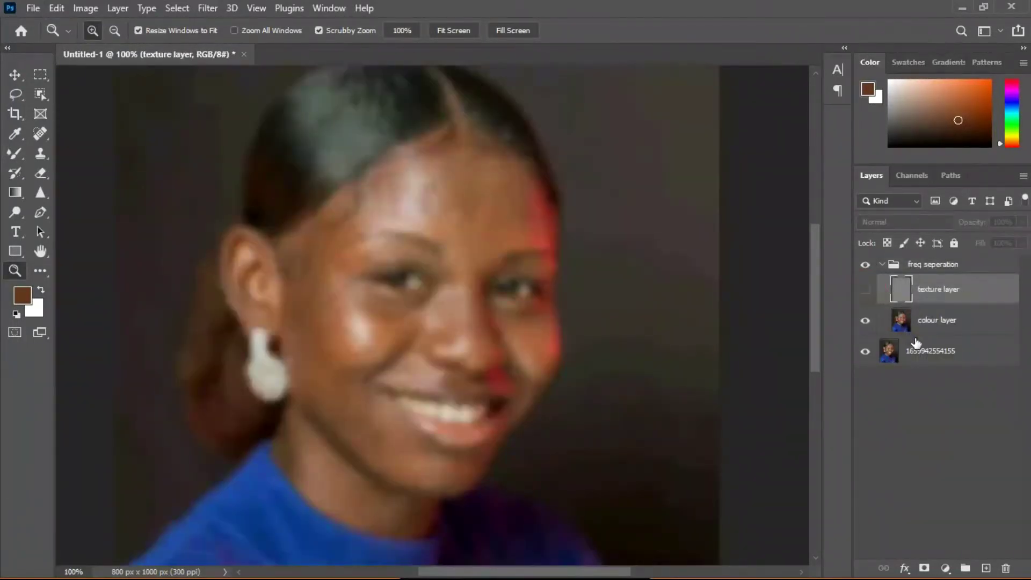
pyautogui.click(930, 330)
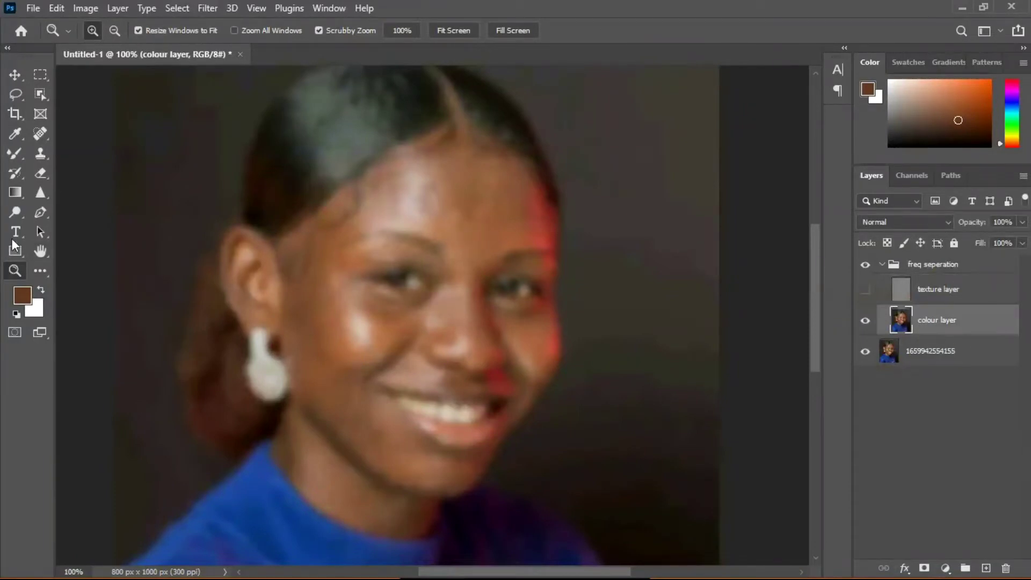
# Step: Smooth the cheek and forehead on the colour layer with the Mixer Brush at Wet 9%, Load 75%, Mix 90% and Flow 100%
pyautogui.click(14, 157)
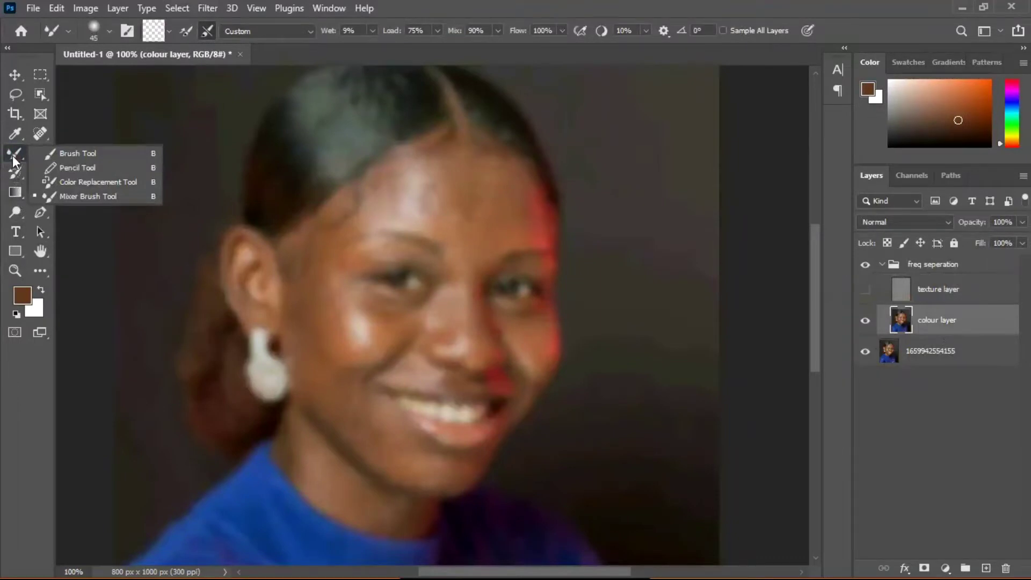
pyautogui.click(89, 197)
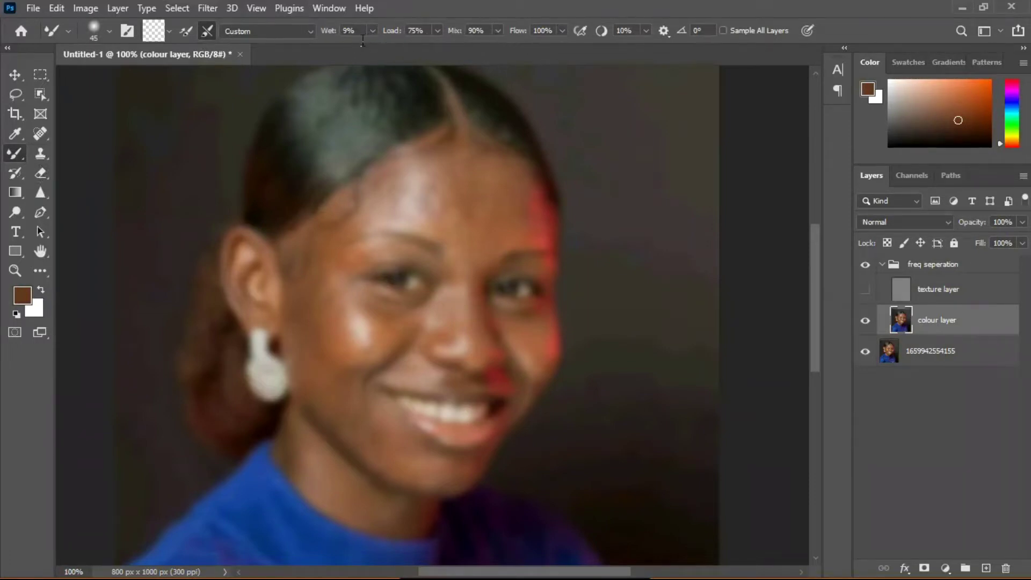
pyautogui.click(209, 30)
pyautogui.moveTo(357, 330)
pyautogui.mouseDown()
pyautogui.moveTo(370, 372)
pyautogui.moveTo(392, 342)
pyautogui.moveTo(370, 329)
pyautogui.moveTo(352, 368)
pyautogui.moveTo(388, 376)
pyautogui.moveTo(395, 324)
pyautogui.moveTo(375, 321)
pyautogui.moveTo(352, 348)
pyautogui.moveTo(394, 376)
pyautogui.moveTo(348, 284)
pyautogui.moveTo(335, 306)
pyautogui.moveTo(340, 387)
pyautogui.moveTo(358, 298)
pyautogui.moveTo(345, 304)
pyautogui.moveTo(330, 352)
pyautogui.moveTo(334, 389)
pyautogui.moveTo(353, 303)
pyautogui.moveTo(343, 384)
pyautogui.moveTo(343, 302)
pyautogui.moveTo(332, 345)
pyautogui.moveTo(335, 367)
pyautogui.moveTo(349, 308)
pyautogui.moveTo(343, 387)
pyautogui.moveTo(322, 278)
pyautogui.moveTo(340, 265)
pyautogui.moveTo(339, 279)
pyautogui.moveTo(349, 272)
pyautogui.moveTo(340, 338)
pyautogui.moveTo(343, 263)
pyautogui.moveTo(329, 311)
pyautogui.moveTo(345, 344)
pyautogui.moveTo(330, 364)
pyautogui.moveTo(336, 312)
pyautogui.moveTo(340, 349)
pyautogui.moveTo(347, 317)
pyautogui.moveTo(344, 334)
pyautogui.moveTo(342, 311)
pyautogui.moveTo(340, 324)
pyautogui.moveTo(317, 313)
pyautogui.moveTo(320, 354)
pyautogui.moveTo(326, 307)
pyautogui.moveTo(332, 338)
pyautogui.moveTo(342, 337)
pyautogui.moveTo(335, 327)
pyautogui.moveTo(321, 368)
pyautogui.moveTo(325, 345)
pyautogui.moveTo(341, 424)
pyautogui.moveTo(357, 442)
pyautogui.moveTo(327, 415)
pyautogui.moveTo(357, 436)
pyautogui.moveTo(343, 396)
pyautogui.moveTo(386, 466)
pyautogui.moveTo(345, 431)
pyautogui.moveTo(380, 461)
pyautogui.moveTo(360, 424)
pyautogui.mouseUp()
pyautogui.press(']')
pyautogui.press('[')
pyautogui.moveTo(410, 204)
pyautogui.mouseDown()
pyautogui.moveTo(422, 232)
pyautogui.moveTo(412, 199)
pyautogui.moveTo(397, 214)
pyautogui.moveTo(401, 204)
pyautogui.moveTo(401, 241)
pyautogui.moveTo(403, 229)
pyautogui.moveTo(421, 234)
pyautogui.moveTo(392, 219)
pyautogui.moveTo(430, 226)
pyautogui.moveTo(431, 207)
pyautogui.moveTo(443, 211)
pyautogui.moveTo(450, 190)
pyautogui.moveTo(442, 201)
pyautogui.moveTo(452, 236)
pyautogui.moveTo(445, 222)
pyautogui.moveTo(463, 232)
pyautogui.moveTo(445, 201)
pyautogui.moveTo(442, 222)
pyautogui.moveTo(457, 186)
pyautogui.mouseUp()
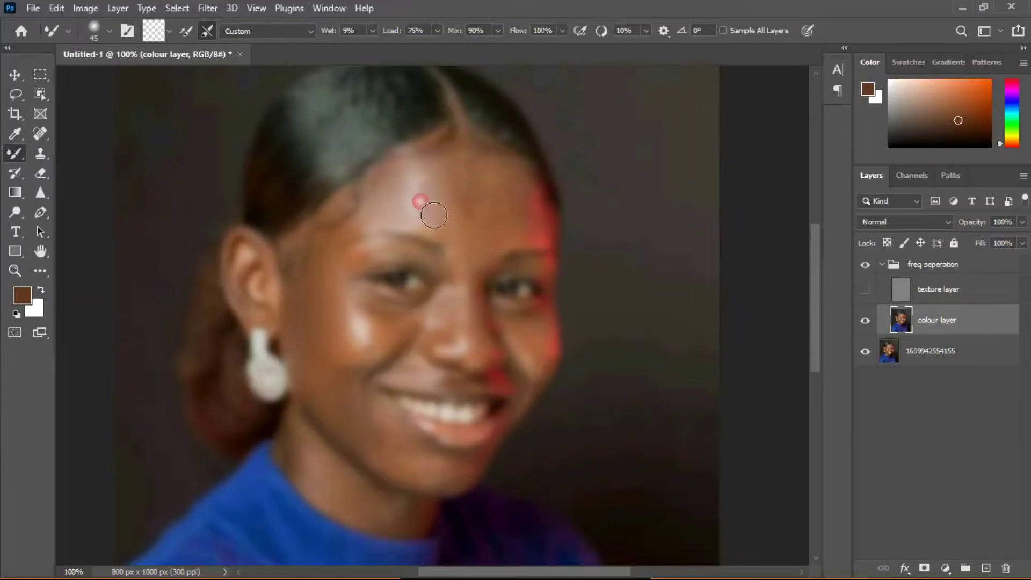
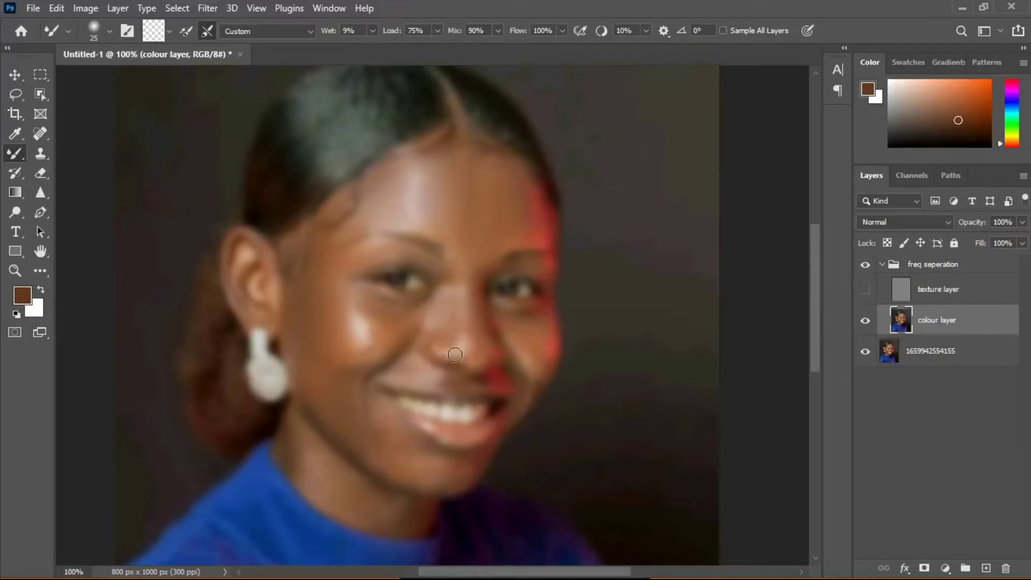
# Step: Blend the skin below the nose and around the upper lip with a 25 px Mixer Brush
pyautogui.moveTo(477, 347)
pyautogui.mouseDown()
pyautogui.moveTo(474, 369)
pyautogui.moveTo(496, 367)
pyautogui.moveTo(488, 350)
pyautogui.moveTo(491, 362)
pyautogui.moveTo(478, 363)
pyautogui.moveTo(482, 352)
pyautogui.moveTo(482, 377)
pyautogui.moveTo(488, 341)
pyautogui.moveTo(496, 362)
pyautogui.moveTo(460, 360)
pyautogui.moveTo(481, 374)
pyautogui.moveTo(472, 358)
pyautogui.moveTo(485, 349)
pyautogui.moveTo(473, 356)
pyautogui.moveTo(483, 363)
pyautogui.moveTo(482, 342)
pyautogui.moveTo(487, 359)
pyautogui.moveTo(449, 365)
pyautogui.mouseUp()
pyautogui.moveTo(432, 381)
pyautogui.mouseDown()
pyautogui.moveTo(451, 386)
pyautogui.moveTo(412, 370)
pyautogui.moveTo(408, 379)
pyautogui.mouseUp()
pyautogui.press('[')
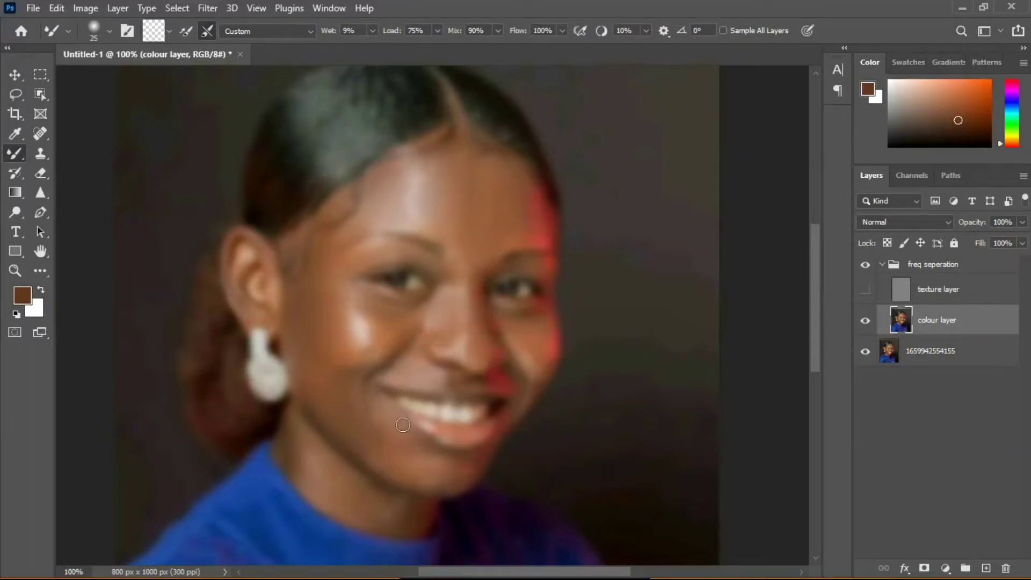
# Step: Set the Mixer Brush to 35 px and blend the nose bridge and the bright cheek highlight
pyautogui.press(']')
pyautogui.press(']')
pyautogui.press(']')
pyautogui.press(']')
pyautogui.press(']')
pyautogui.press('[')
pyautogui.press('[')
pyautogui.press('[')
pyautogui.press('[')
pyautogui.press('[')
pyautogui.press('[')
pyautogui.press('[')
pyautogui.press(']')
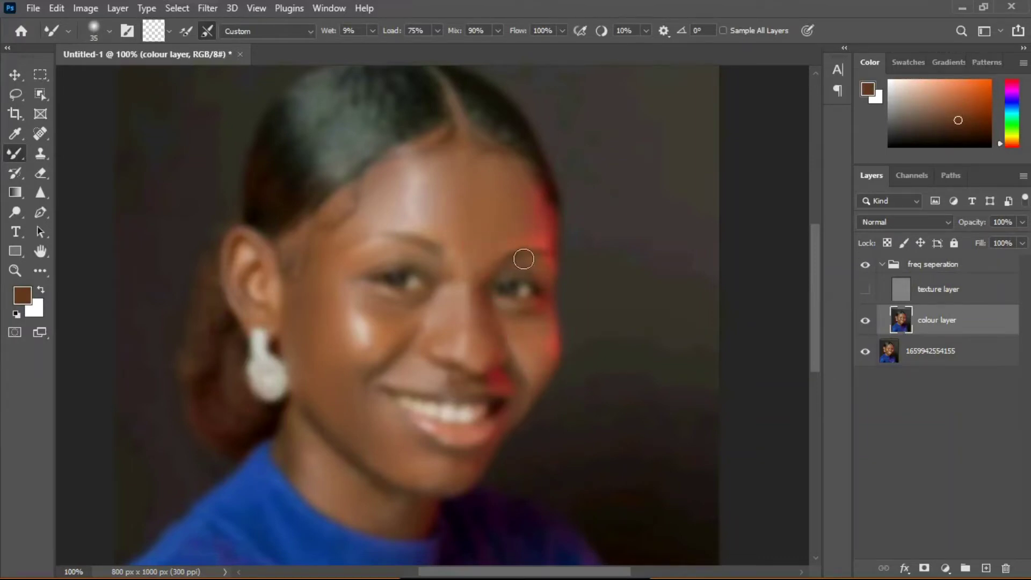
pyautogui.click(449, 285)
pyautogui.click(353, 329)
pyautogui.moveTo(362, 342); pyautogui.dragTo(363, 365)
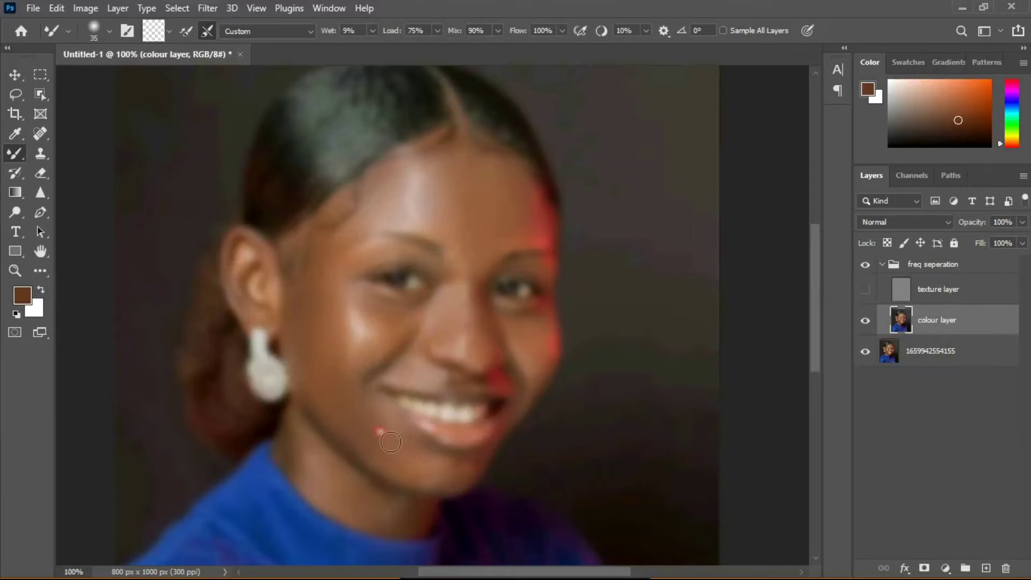
# Step: Enlarge the Mixer Brush to 50 px and blend the chin and forehead skin tones
pyautogui.press(']')
pyautogui.press(']')
pyautogui.press(']')
pyautogui.moveTo(418, 487)
pyautogui.mouseDown()
pyautogui.moveTo(472, 500)
pyautogui.moveTo(445, 500)
pyautogui.moveTo(468, 499)
pyautogui.moveTo(433, 485)
pyautogui.moveTo(488, 487)
pyautogui.moveTo(470, 479)
pyautogui.moveTo(461, 494)
pyautogui.moveTo(473, 486)
pyautogui.moveTo(409, 481)
pyautogui.moveTo(469, 492)
pyautogui.moveTo(440, 484)
pyautogui.moveTo(489, 483)
pyautogui.moveTo(479, 493)
pyautogui.moveTo(399, 458)
pyautogui.moveTo(359, 458)
pyautogui.moveTo(316, 284)
pyautogui.moveTo(327, 401)
pyautogui.moveTo(301, 345)
pyautogui.moveTo(379, 338)
pyautogui.moveTo(487, 189)
pyautogui.moveTo(454, 224)
pyautogui.moveTo(466, 212)
pyautogui.moveTo(481, 226)
pyautogui.moveTo(457, 317)
pyautogui.moveTo(479, 304)
pyautogui.moveTo(513, 245)
pyautogui.moveTo(519, 212)
pyautogui.moveTo(503, 214)
pyautogui.moveTo(533, 250)
pyautogui.moveTo(469, 209)
pyautogui.moveTo(484, 195)
pyautogui.moveTo(475, 201)
pyautogui.moveTo(478, 186)
pyautogui.moveTo(531, 214)
pyautogui.moveTo(506, 240)
pyautogui.mouseUp()
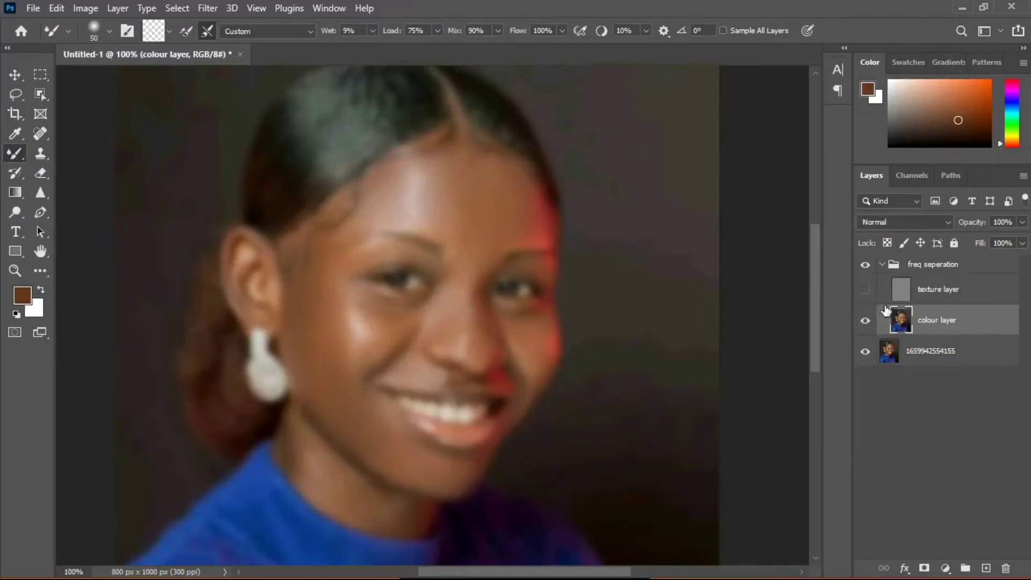
# Step: Show the texture layer again and set its blend mode to Linear Light
pyautogui.click(940, 301)
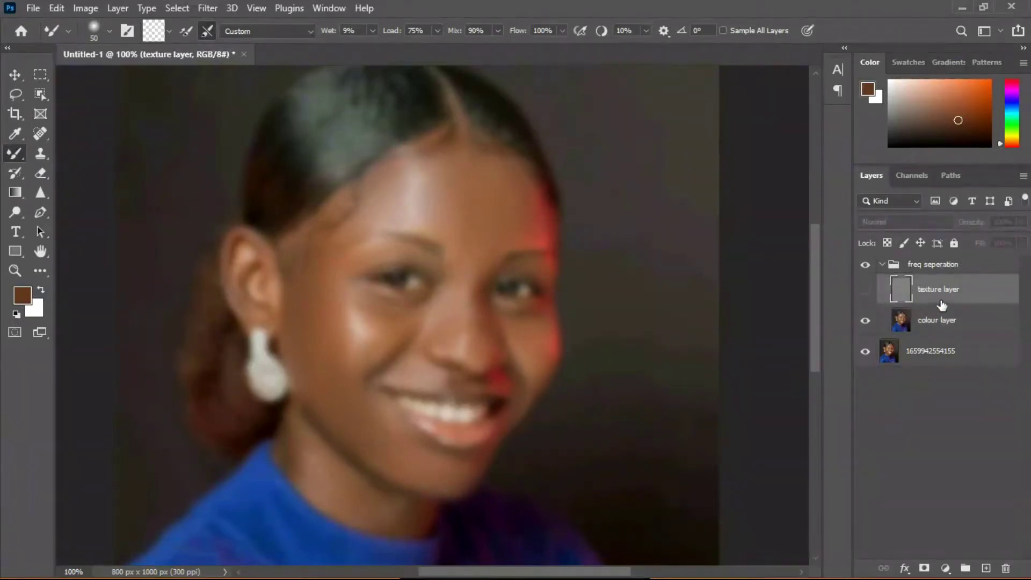
pyautogui.click(865, 290)
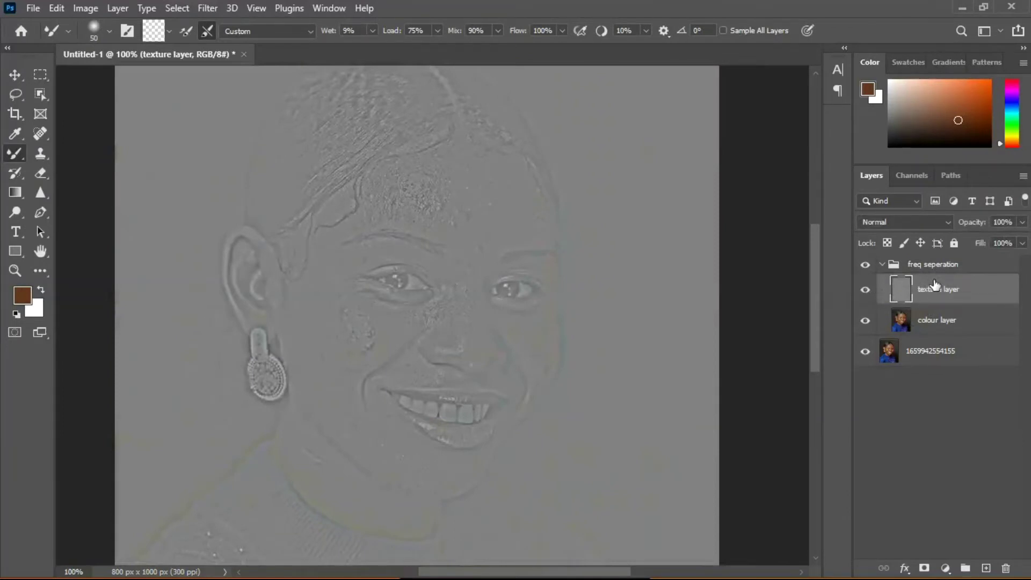
pyautogui.click(932, 222)
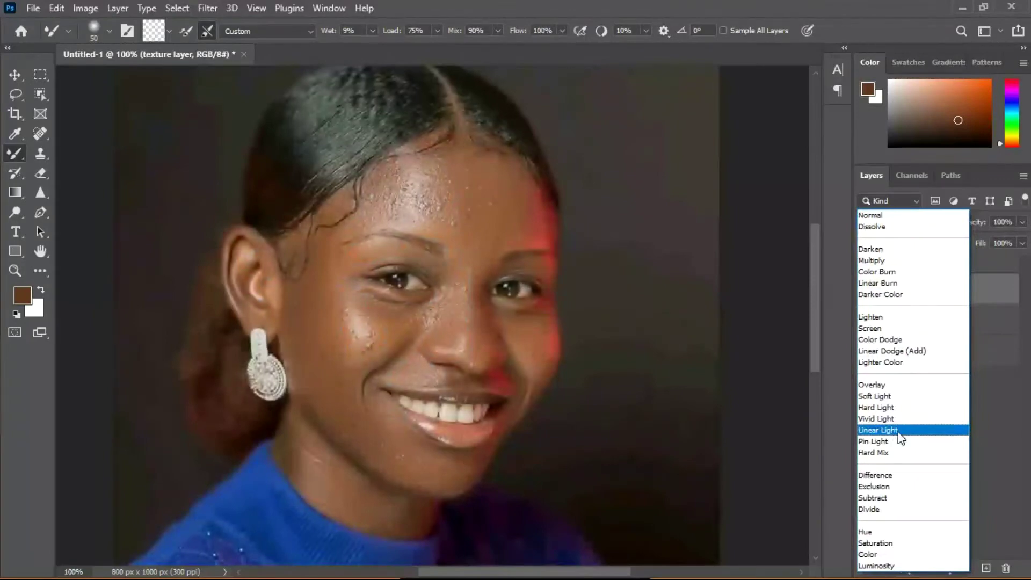
pyautogui.click(905, 429)
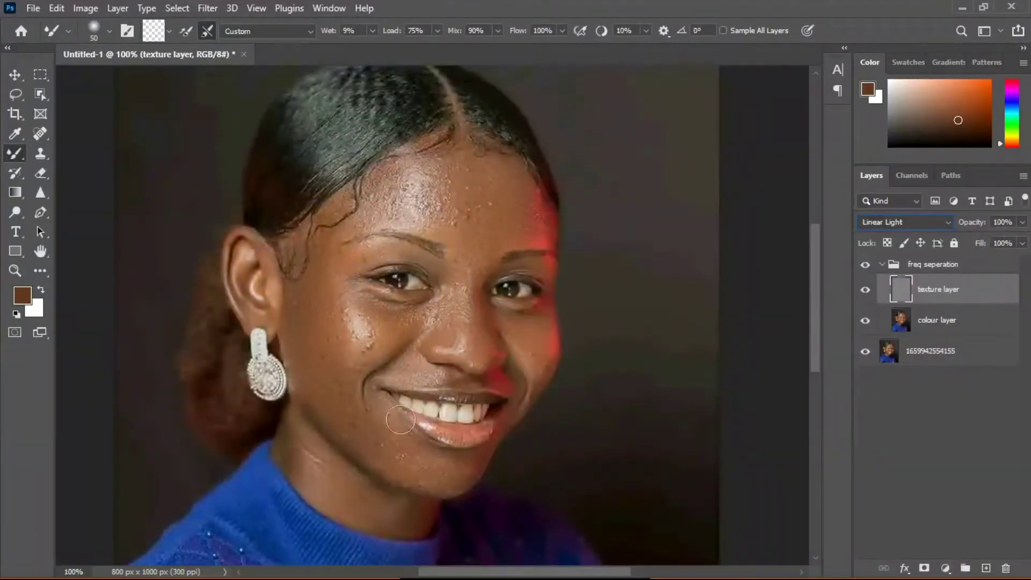
# Step: Toggle the freq seperation group's visibility to compare the smoothed skin with the original
pyautogui.click(866, 265)
pyautogui.click(873, 271)
pyautogui.click(874, 275)
pyautogui.click(874, 274)
# Step: Blend the red-lit cheek and the upper lip on the colour layer, reducing the Mixer Brush to 15 px
pyautogui.click(909, 324)
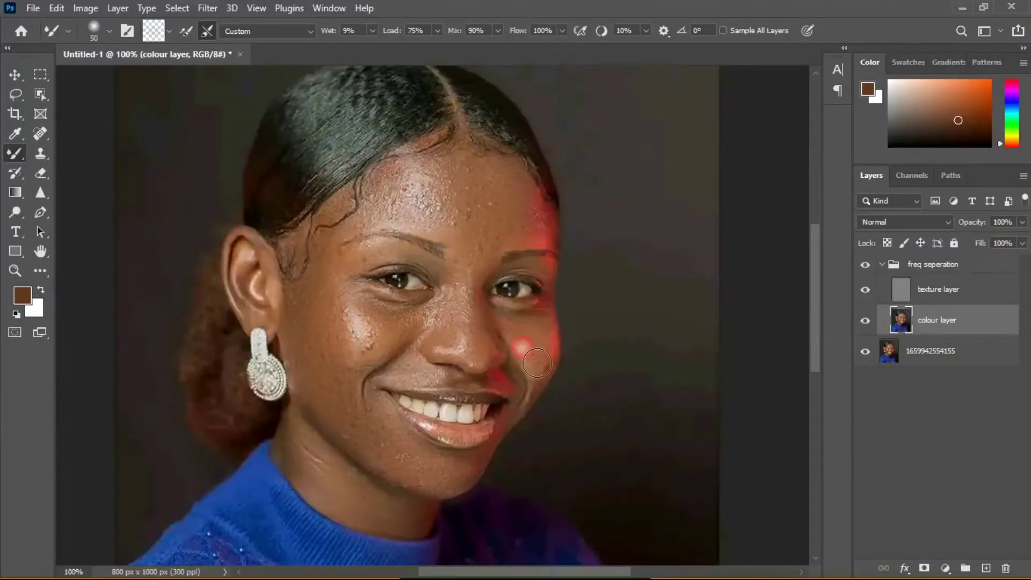
pyautogui.press('[')
pyautogui.moveTo(540, 333)
pyautogui.mouseDown()
pyautogui.moveTo(558, 366)
pyautogui.moveTo(553, 353)
pyautogui.moveTo(541, 408)
pyautogui.moveTo(555, 374)
pyautogui.moveTo(520, 396)
pyautogui.moveTo(518, 376)
pyautogui.mouseUp()
pyautogui.press('[')
pyautogui.press('[')
pyautogui.moveTo(481, 391); pyautogui.dragTo(453, 390)
# Step: Clone clean skin over the shiny spots above the earring-side eyebrow on the texture layer with a 15 px Clone Stamp
pyautogui.click(923, 296)
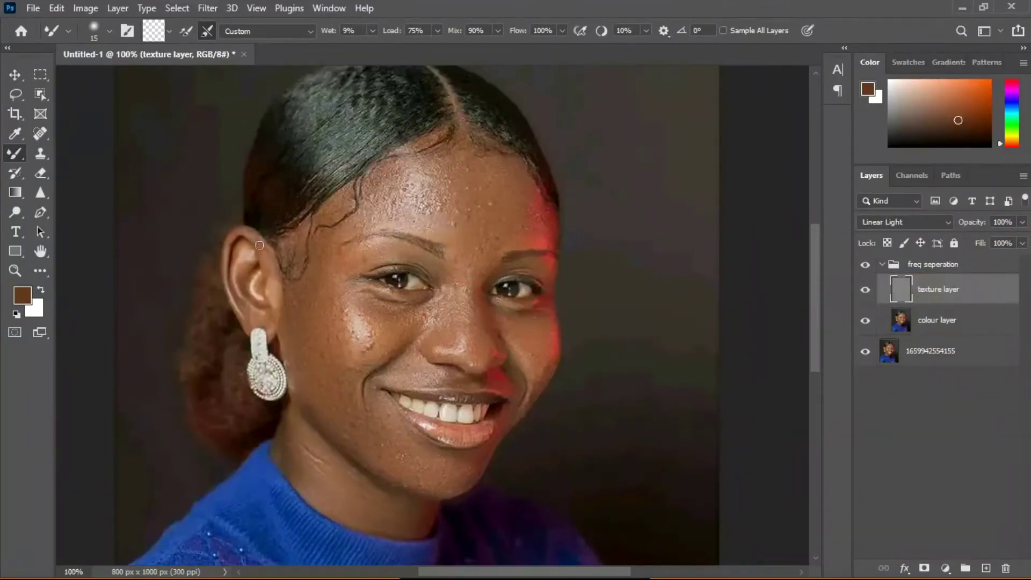
pyautogui.click(41, 156)
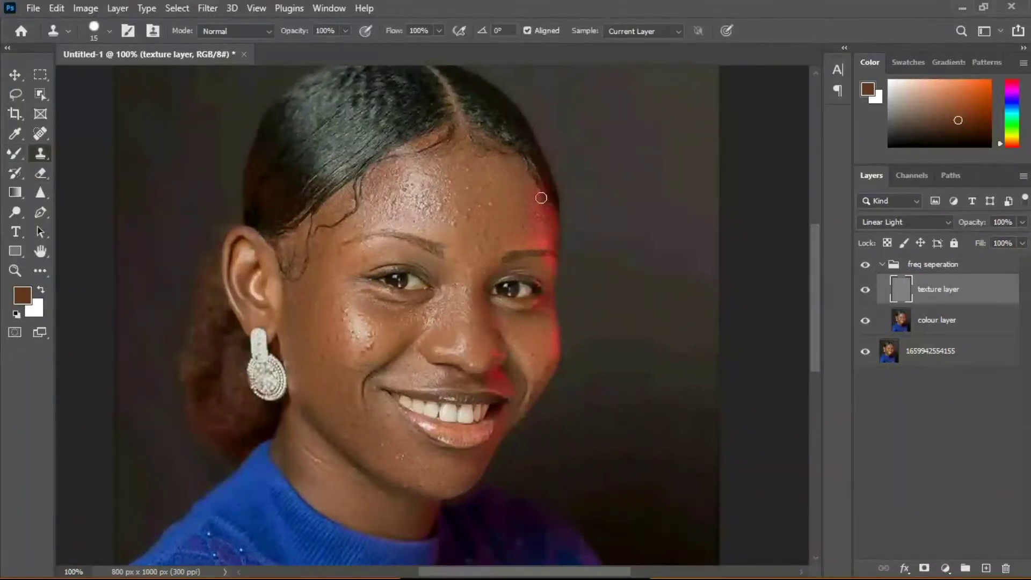
pyautogui.click(15, 270)
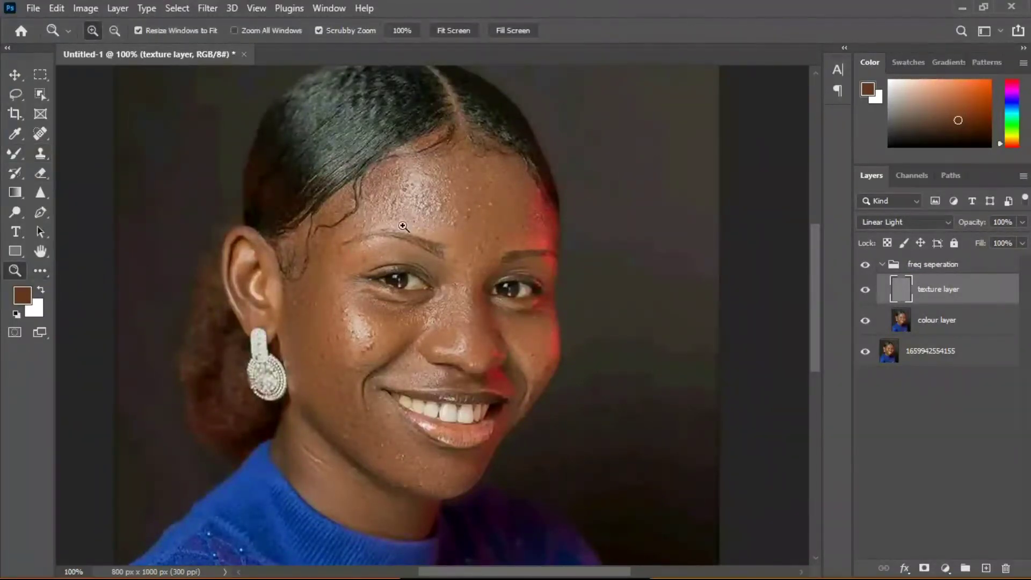
pyautogui.click(498, 210)
pyautogui.moveTo(815, 241); pyautogui.dragTo(845, 278)
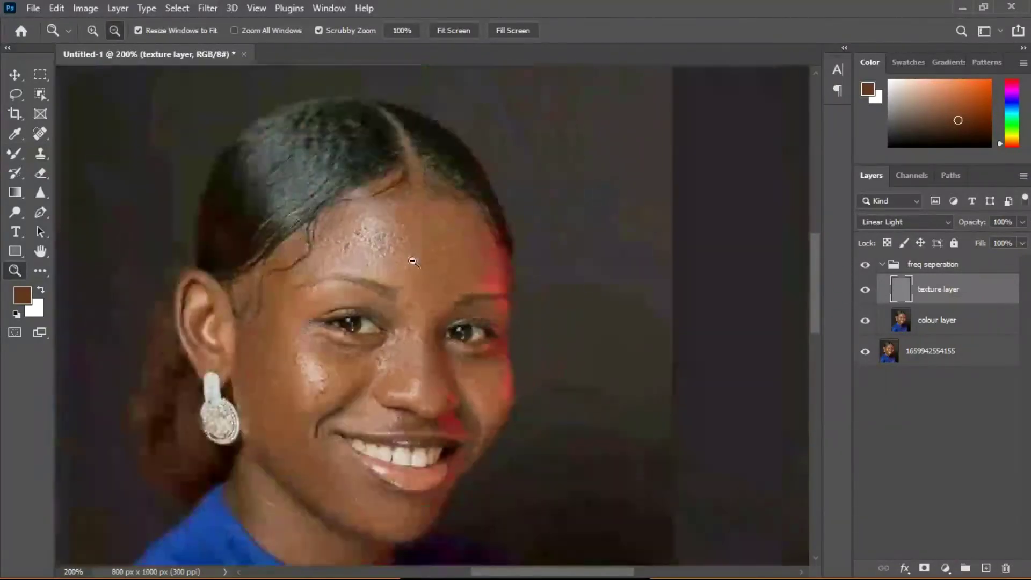
pyautogui.keyDown('alt'); pyautogui.click(411, 272); pyautogui.keyUp('alt')
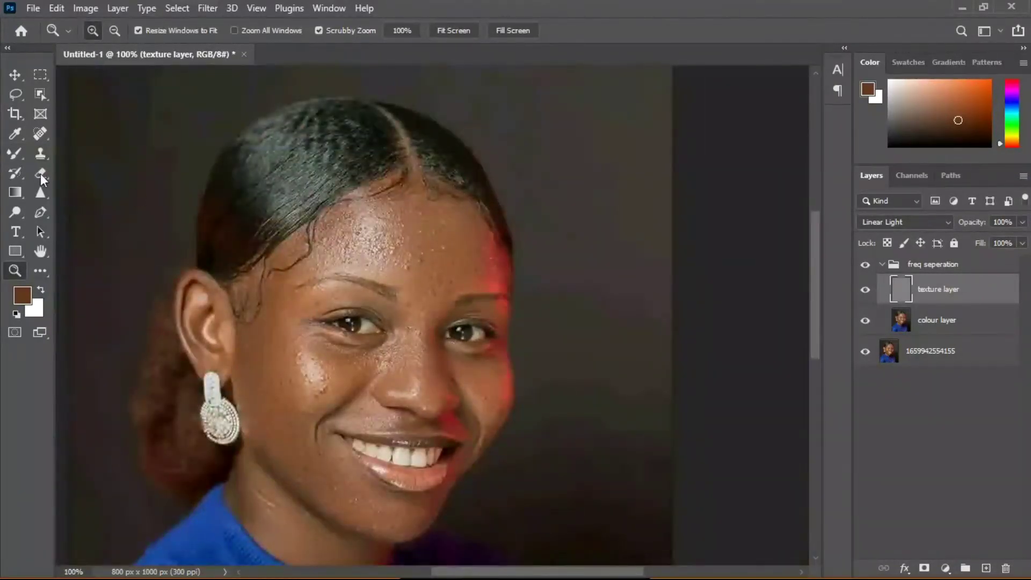
pyautogui.click(40, 154)
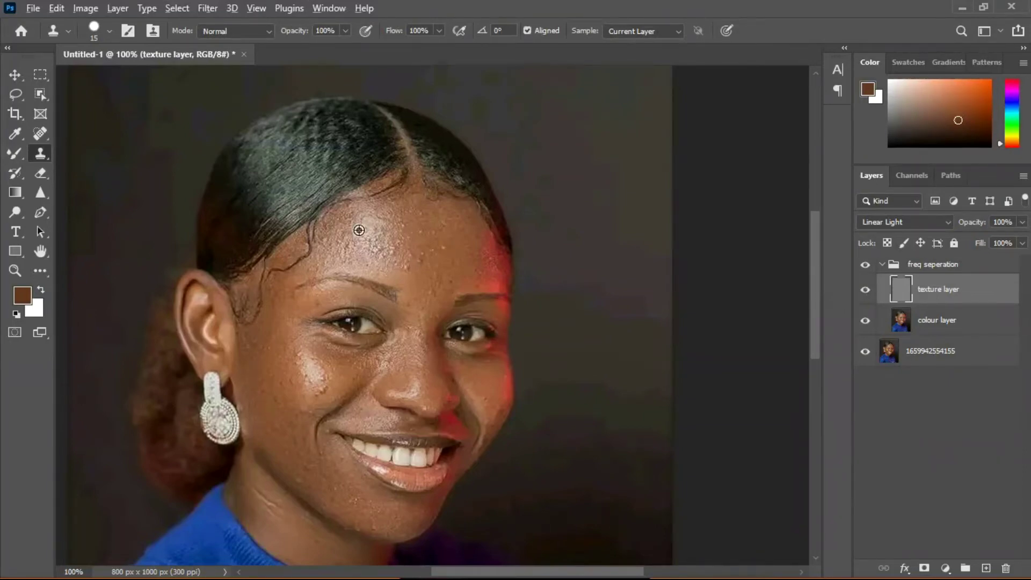
pyautogui.click(356, 230)
pyautogui.keyDown('alt'); pyautogui.click(347, 244); pyautogui.keyUp('alt')
pyautogui.click(381, 250)
# Step: Clone clean texture over the bumps across the middle and upper forehead, resampling from nearby skin
pyautogui.click(433, 246)
pyautogui.keyDown('alt'); pyautogui.click(432, 259); pyautogui.keyUp('alt')
pyautogui.click(425, 283)
pyautogui.keyDown('alt'); pyautogui.click(419, 257); pyautogui.keyUp('alt')
pyautogui.keyDown('alt'); pyautogui.click(392, 241); pyautogui.keyUp('alt')
pyautogui.click(459, 209)
pyautogui.keyDown('alt'); pyautogui.click(382, 253); pyautogui.keyUp('alt')
pyautogui.click(431, 267)
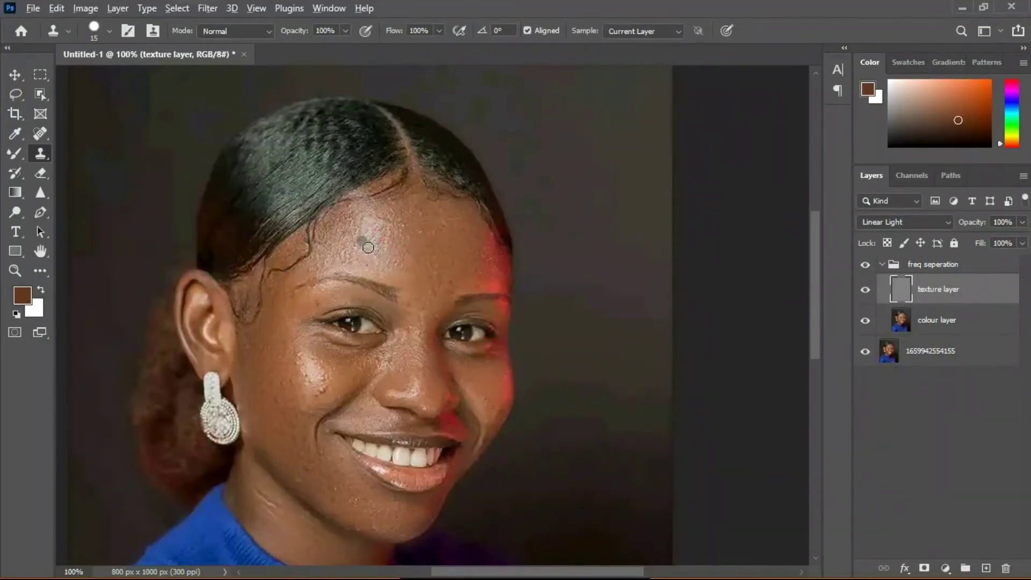
pyautogui.moveTo(352, 263); pyautogui.dragTo(357, 272)
# Step: Clone smooth texture over the shiny spots and blemishes on the earring-side cheek, down towards the jaw
pyautogui.moveTo(330, 397); pyautogui.dragTo(332, 398)
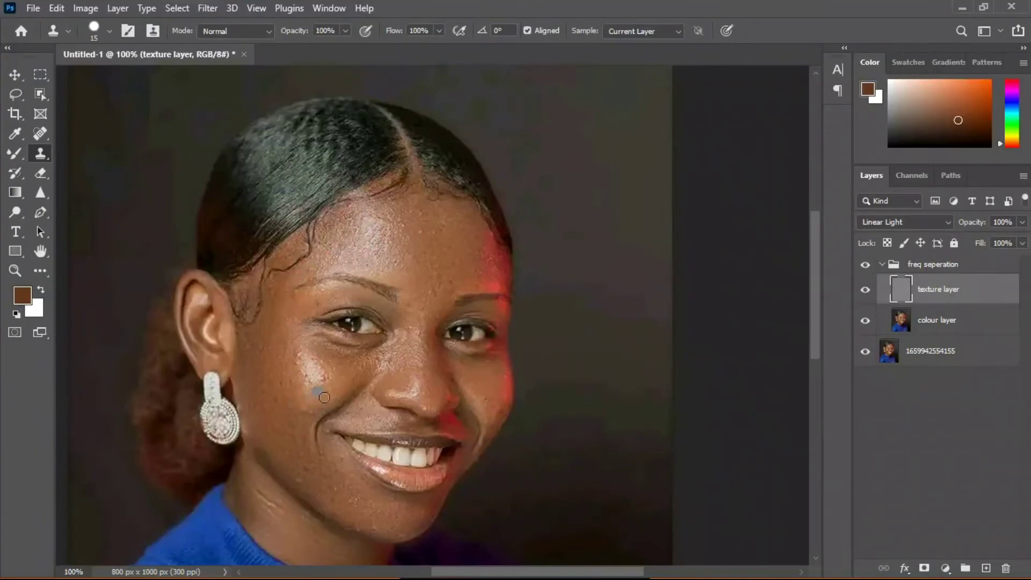
pyautogui.keyDown('alt'); pyautogui.click(340, 376); pyautogui.keyUp('alt')
pyautogui.moveTo(317, 388); pyautogui.dragTo(328, 369)
pyautogui.keyDown('alt'); pyautogui.click(303, 382); pyautogui.keyUp('alt')
pyautogui.moveTo(308, 363)
pyautogui.mouseDown()
pyautogui.moveTo(300, 402)
pyautogui.moveTo(313, 391)
pyautogui.moveTo(298, 403)
pyautogui.moveTo(307, 422)
pyautogui.moveTo(300, 389)
pyautogui.moveTo(279, 396)
pyautogui.mouseUp()
pyautogui.click(287, 387)
pyautogui.click(278, 408)
pyautogui.click(272, 421)
pyautogui.keyDown('alt'); pyautogui.click(295, 421); pyautogui.keyUp('alt')
pyautogui.keyDown('alt'); pyautogui.click(306, 424); pyautogui.keyUp('alt')
pyautogui.keyDown('alt'); pyautogui.click(300, 468); pyautogui.keyUp('alt')
# Step: Clone out the remaining small bumps at the centre of the forehead on the texture layer
pyautogui.click(427, 260)
pyautogui.keyDown('alt'); pyautogui.click(441, 241); pyautogui.keyUp('alt')
pyautogui.click(424, 217)
pyautogui.keyDown('alt'); pyautogui.click(412, 228); pyautogui.keyUp('alt')
pyautogui.click(414, 232)
# Step: Clone clean texture over the blemishes between the eyebrows and above the nose bridge
pyautogui.click(468, 287)
pyautogui.keyDown('alt'); pyautogui.click(450, 282); pyautogui.keyUp('alt')
pyautogui.keyDown('alt'); pyautogui.click(443, 289); pyautogui.keyUp('alt')
pyautogui.click(424, 296)
pyautogui.keyDown('alt'); pyautogui.click(421, 310); pyautogui.keyUp('alt')
pyautogui.click(432, 313)
# Step: Clone out the leftover spots on the forehead above the red-lit eyebrow
pyautogui.keyDown('alt'); pyautogui.click(447, 287); pyautogui.keyUp('alt')
pyautogui.keyDown('alt'); pyautogui.click(436, 265); pyautogui.keyUp('alt')
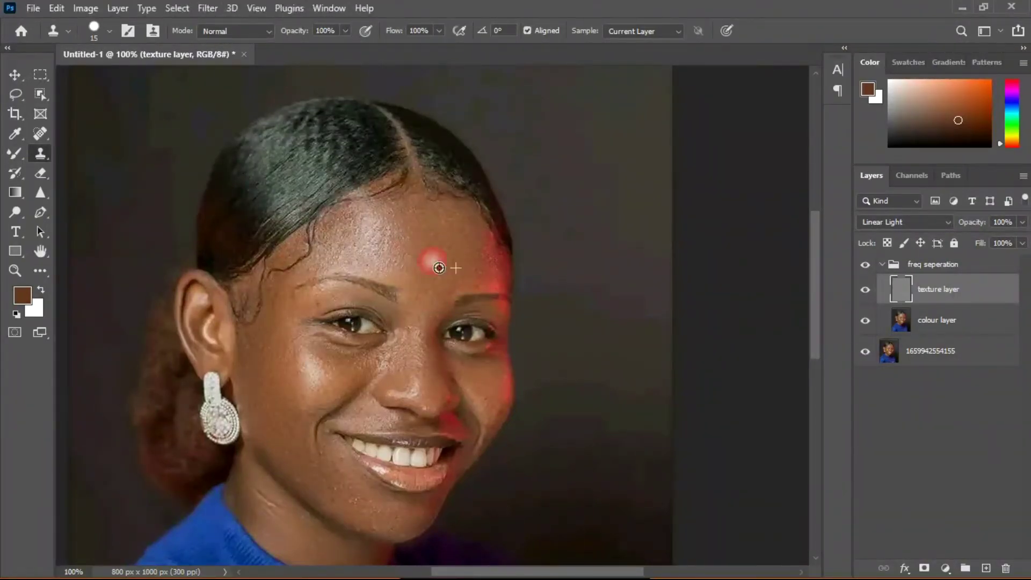
pyautogui.click(433, 250)
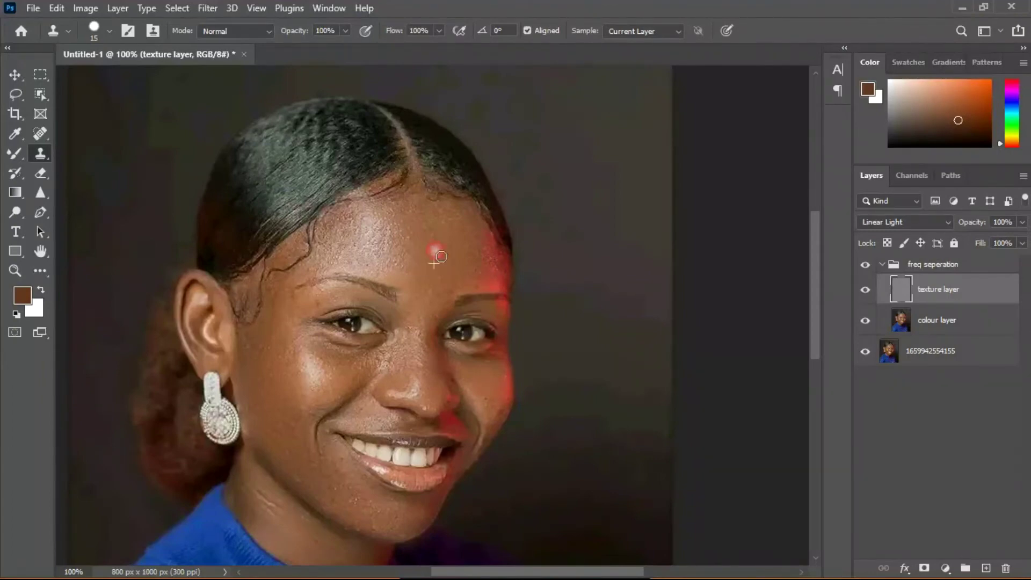
pyautogui.click(469, 256)
pyautogui.click(440, 276)
pyautogui.click(457, 251)
pyautogui.keyDown('alt'); pyautogui.click(428, 284); pyautogui.keyUp('alt')
# Step: Clone clean texture over the blemishes on the red-lit cheek, undoing an unwanted stroke
pyautogui.click(492, 370)
pyautogui.moveTo(494, 402)
pyautogui.mouseDown()
pyautogui.moveTo(505, 417)
pyautogui.moveTo(494, 424)
pyautogui.mouseUp()
pyautogui.hotkey('ctrl', 'z')
pyautogui.click(498, 470)
pyautogui.moveTo(499, 492)
pyautogui.mouseDown()
pyautogui.moveTo(496, 420)
pyautogui.moveTo(462, 498)
pyautogui.moveTo(508, 443)
pyautogui.moveTo(499, 414)
pyautogui.moveTo(501, 435)
pyautogui.moveTo(493, 429)
pyautogui.moveTo(448, 490)
pyautogui.moveTo(461, 422)
pyautogui.moveTo(474, 384)
pyautogui.mouseUp()
pyautogui.keyDown('alt'); pyautogui.click(465, 383); pyautogui.keyUp('alt')
pyautogui.moveTo(465, 377)
pyautogui.mouseDown()
pyautogui.moveTo(452, 378)
pyautogui.moveTo(494, 404)
pyautogui.mouseUp()
pyautogui.moveTo(460, 369)
pyautogui.mouseDown()
pyautogui.moveTo(511, 451)
pyautogui.moveTo(518, 444)
pyautogui.mouseUp()
# Step: Clone out the texture spots around the corners of the mouth and on the chin
pyautogui.click(453, 433)
pyautogui.click(456, 428)
pyautogui.click(456, 428)
pyautogui.moveTo(456, 428)
pyautogui.mouseDown()
pyautogui.moveTo(504, 482)
pyautogui.moveTo(490, 461)
pyautogui.moveTo(492, 477)
pyautogui.moveTo(421, 453)
pyautogui.moveTo(420, 439)
pyautogui.moveTo(345, 426)
pyautogui.moveTo(337, 457)
pyautogui.moveTo(332, 438)
pyautogui.moveTo(339, 463)
pyautogui.mouseUp()
pyautogui.moveTo(368, 490); pyautogui.dragTo(342, 506)
# Step: Collapse the freq seperation group and toggle its visibility to compare the portrait before and after retouching
pyautogui.click(15, 270)
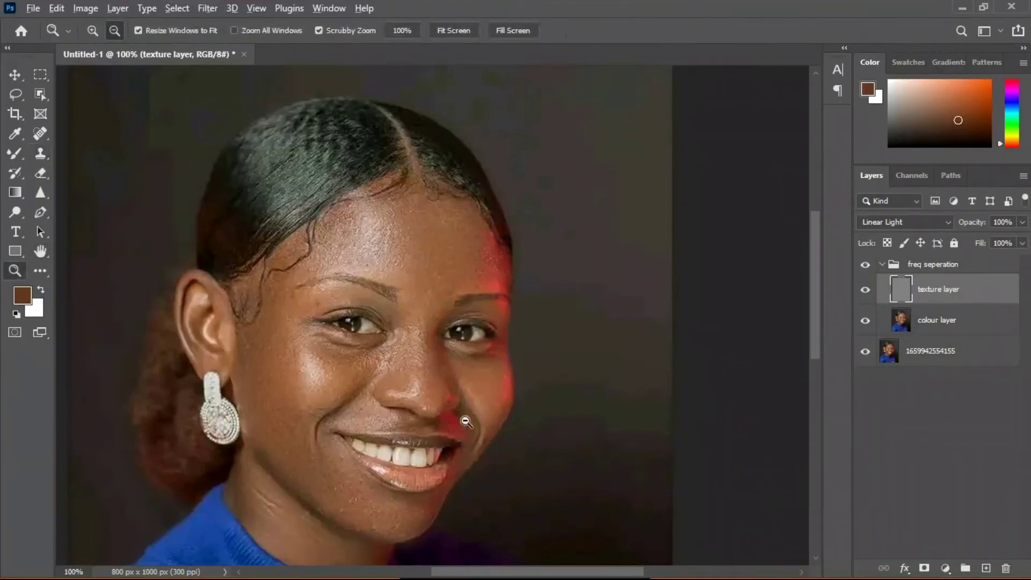
pyautogui.keyDown('alt'); pyautogui.click(419, 402); pyautogui.keyUp('alt')
pyautogui.keyDown('alt'); pyautogui.click(419, 398); pyautogui.keyUp('alt')
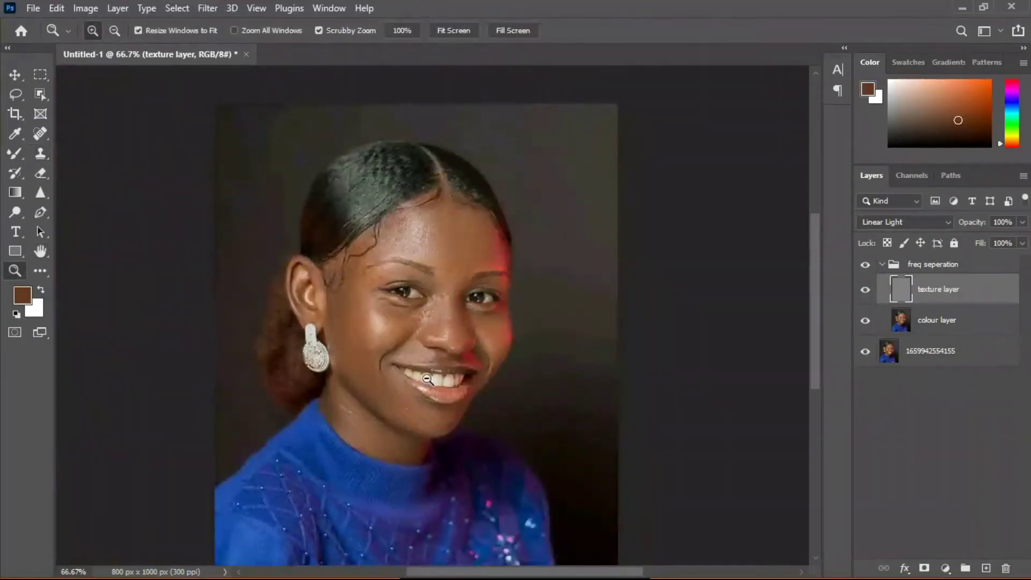
pyautogui.keyDown('alt'); pyautogui.click(422, 365); pyautogui.keyUp('alt')
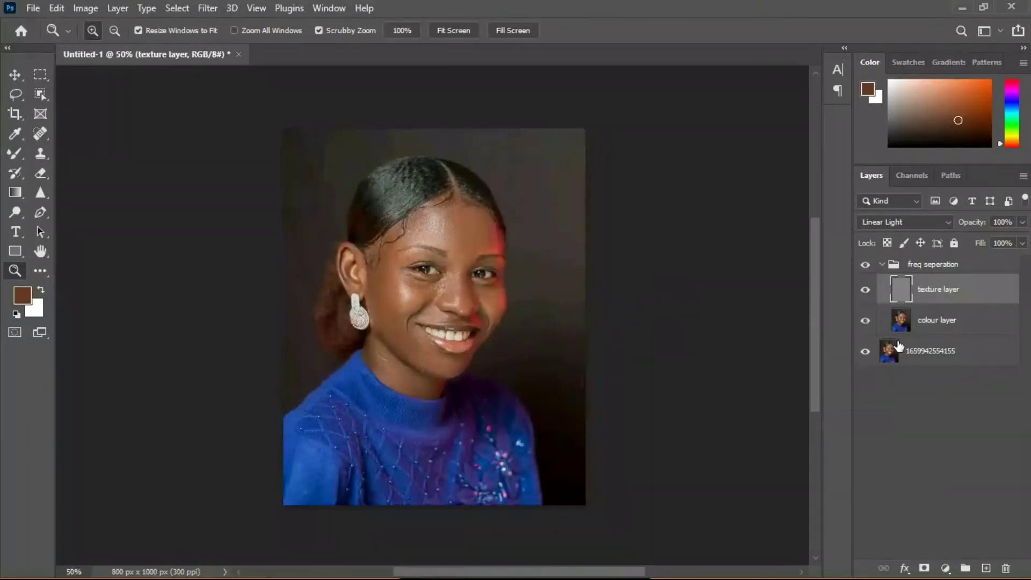
pyautogui.click(882, 265)
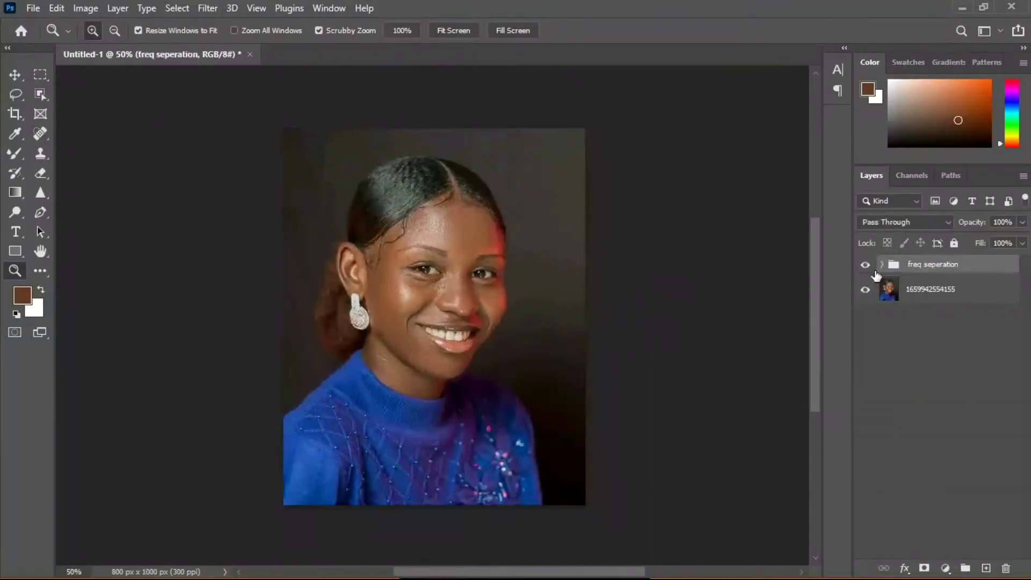
pyautogui.click(866, 266)
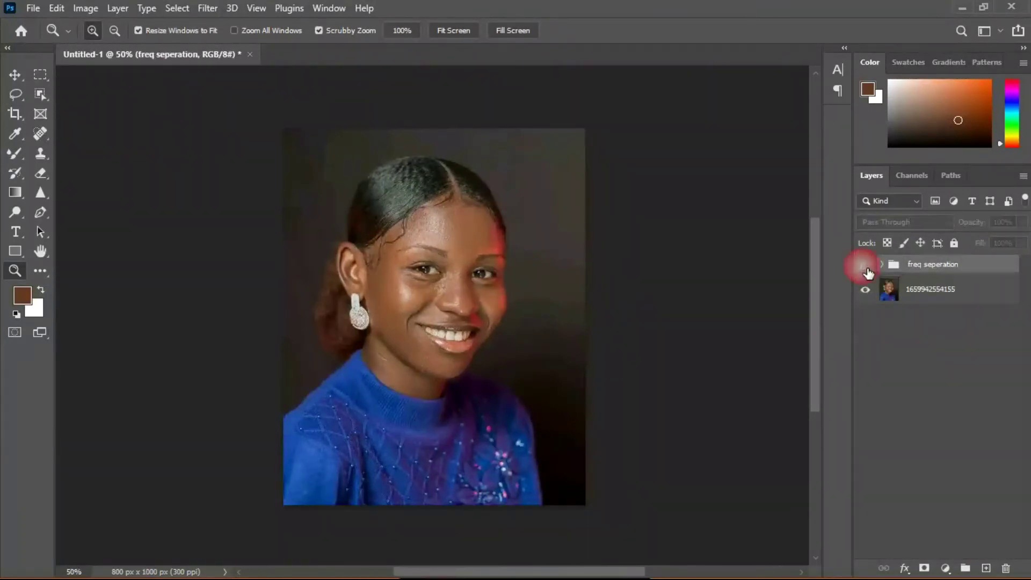
pyautogui.click(867, 269)
pyautogui.click(866, 270)
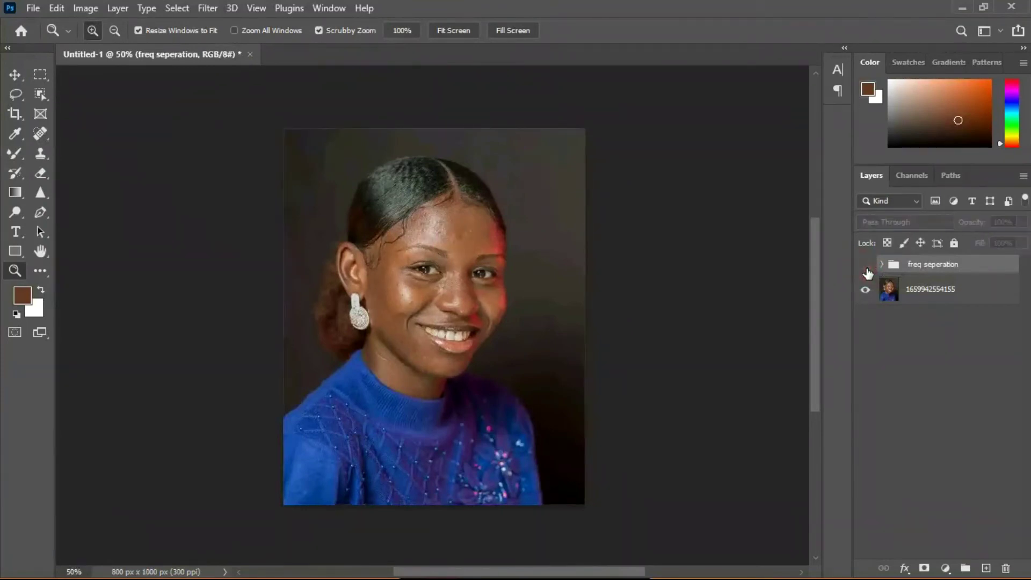
pyautogui.click(865, 268)
pyautogui.click(866, 268)
pyautogui.click(866, 268)
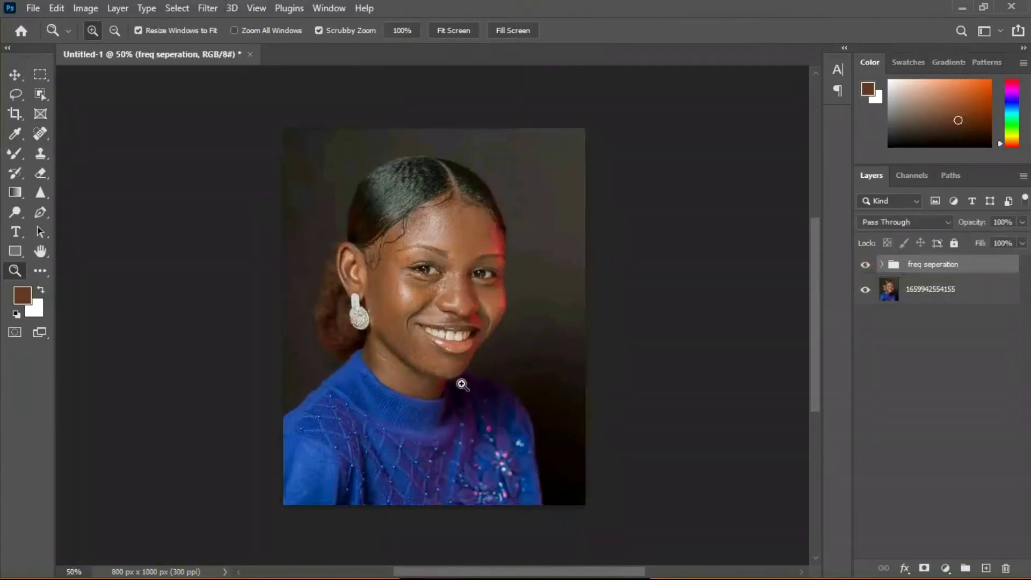
pyautogui.click(500, 282)
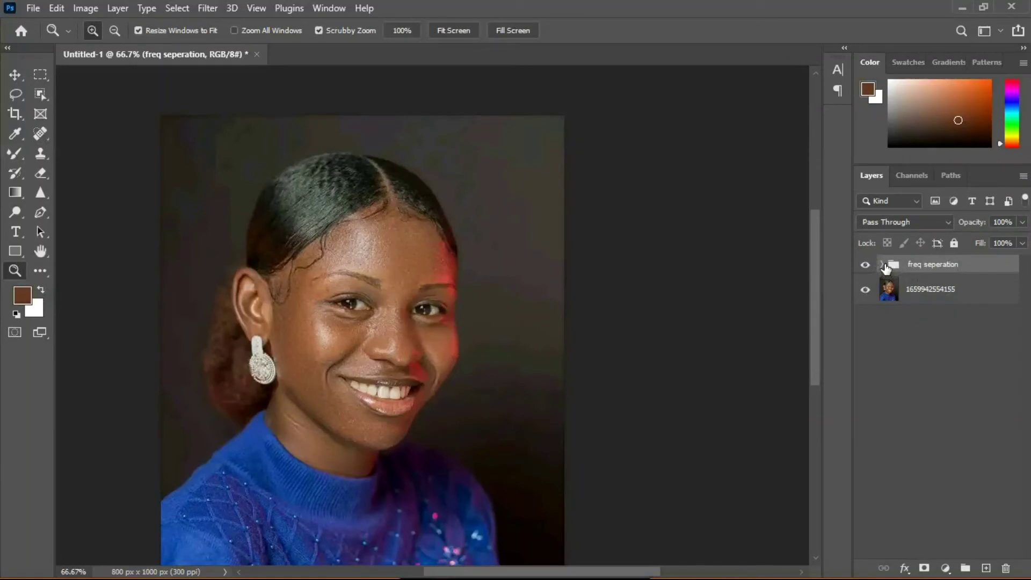
pyautogui.click(865, 265)
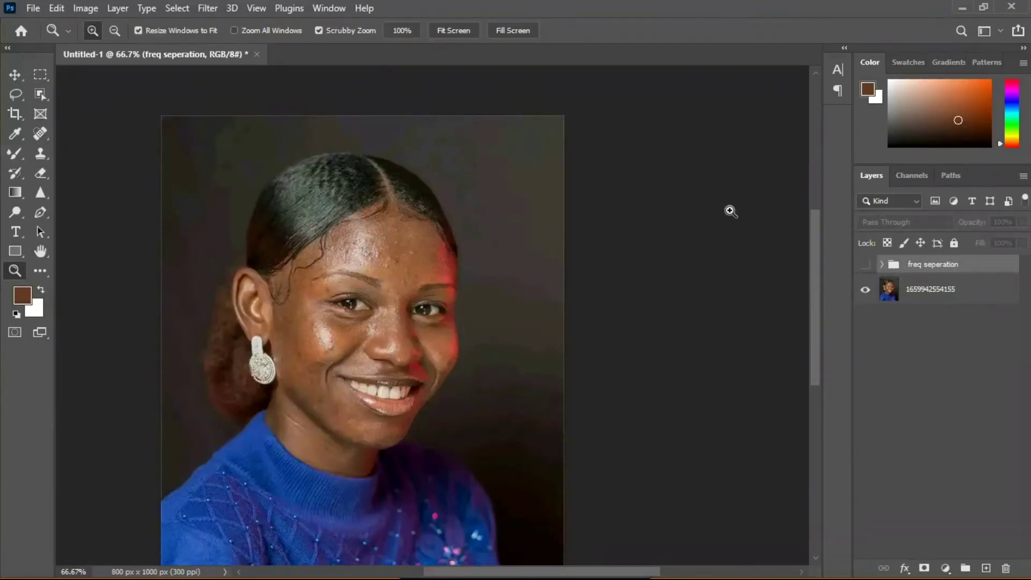
pyautogui.click(865, 265)
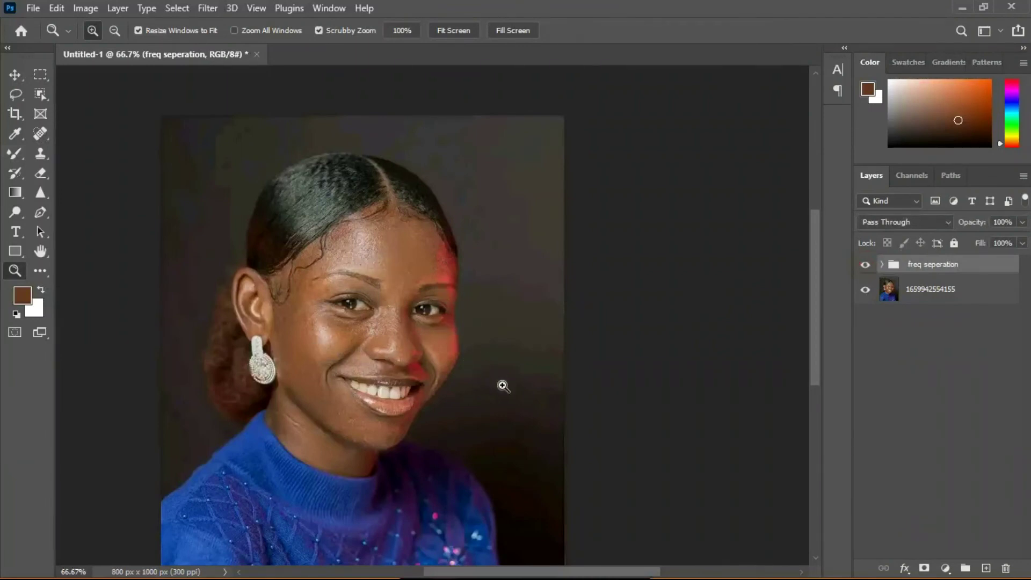
# Step: Add a Curves adjustment layer above the freq seperation group
pyautogui.click(934, 269)
pyautogui.click(946, 568)
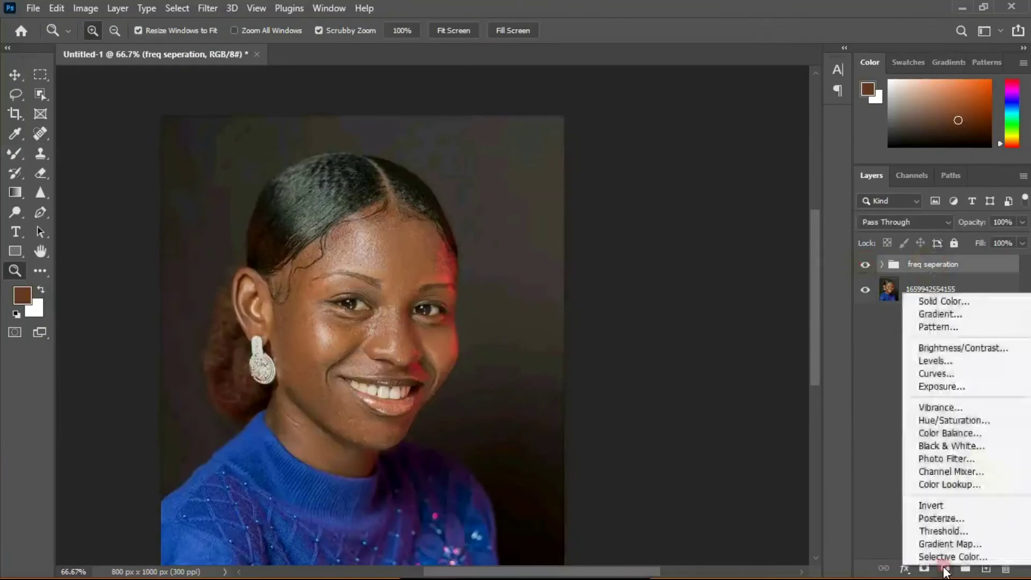
pyautogui.click(939, 374)
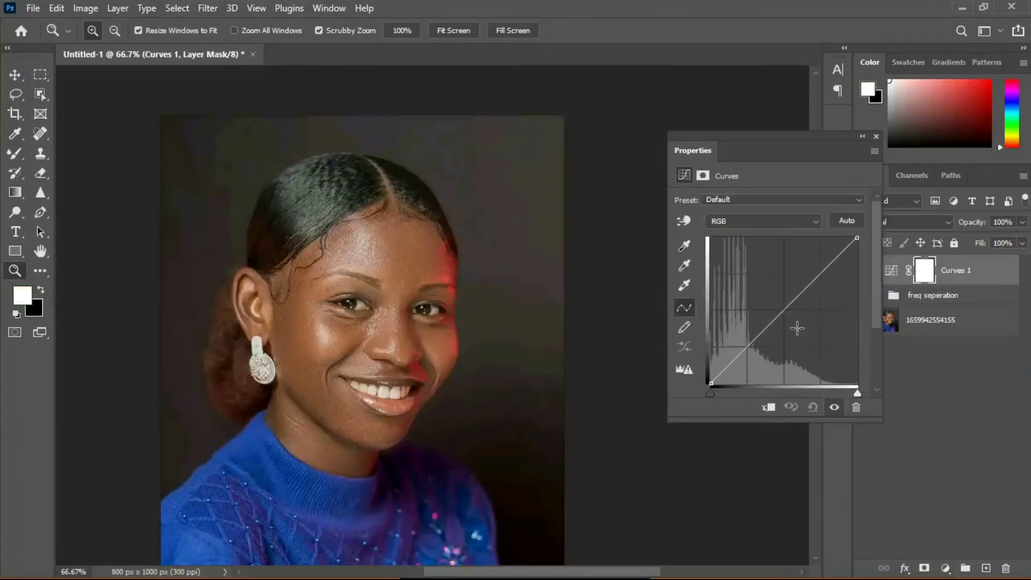
# Step: Brighten the portrait by raising the midpoint of the RGB curve on the Curves 1 layer
pyautogui.moveTo(787, 320); pyautogui.dragTo(779, 312)
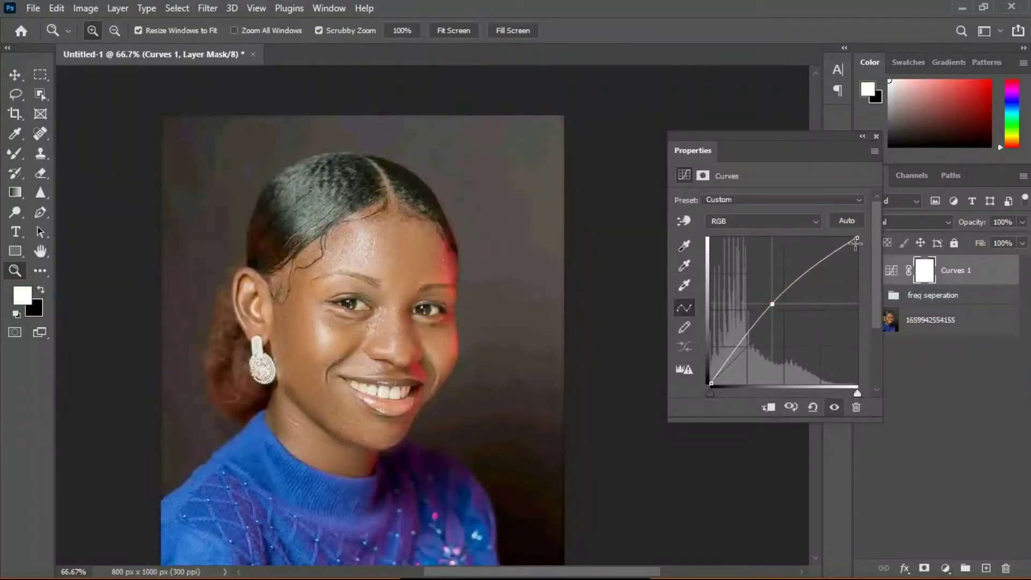
pyautogui.click(876, 136)
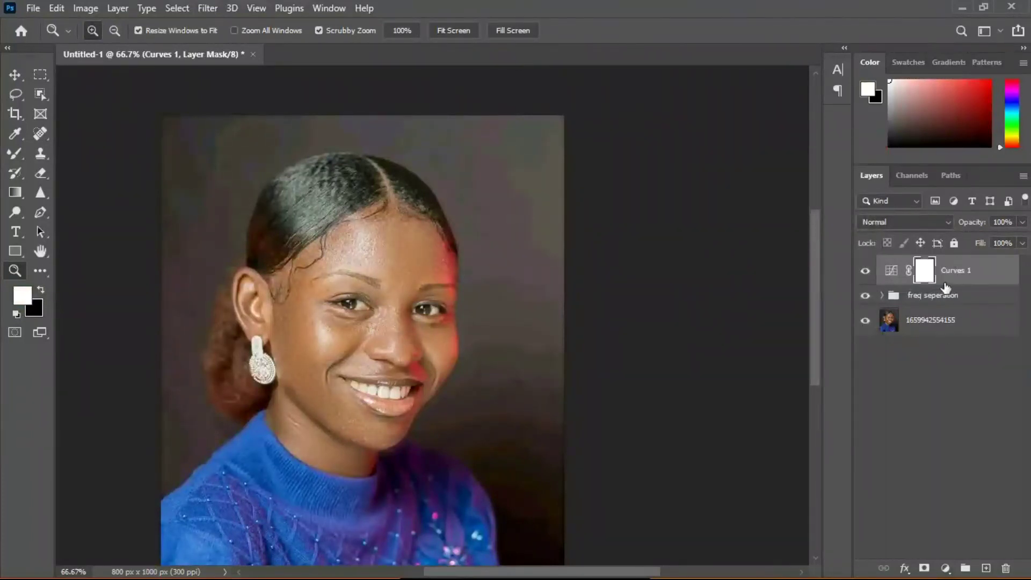
# Step: Open the blending options of the Curves 1 layer and raise the underlying layer's Blend If black point to 118
pyautogui.click(984, 280)
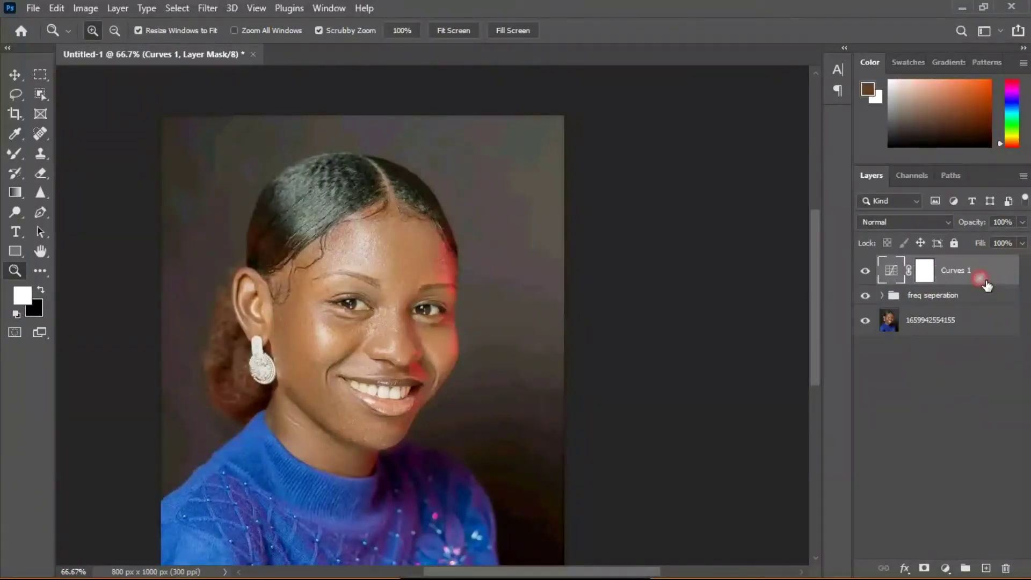
pyautogui.doubleClick(987, 284)
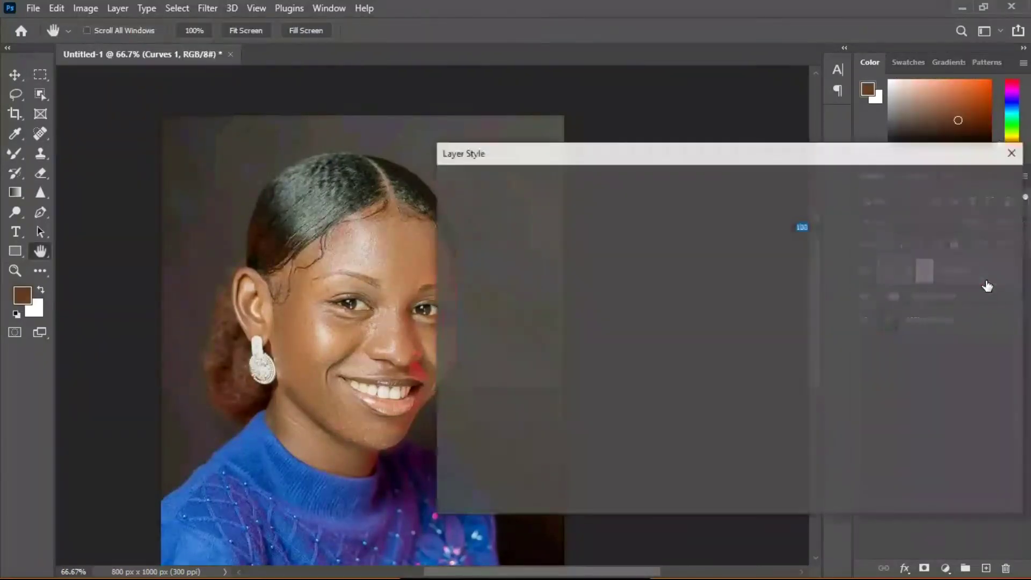
pyautogui.moveTo(704, 150); pyautogui.dragTo(744, 100)
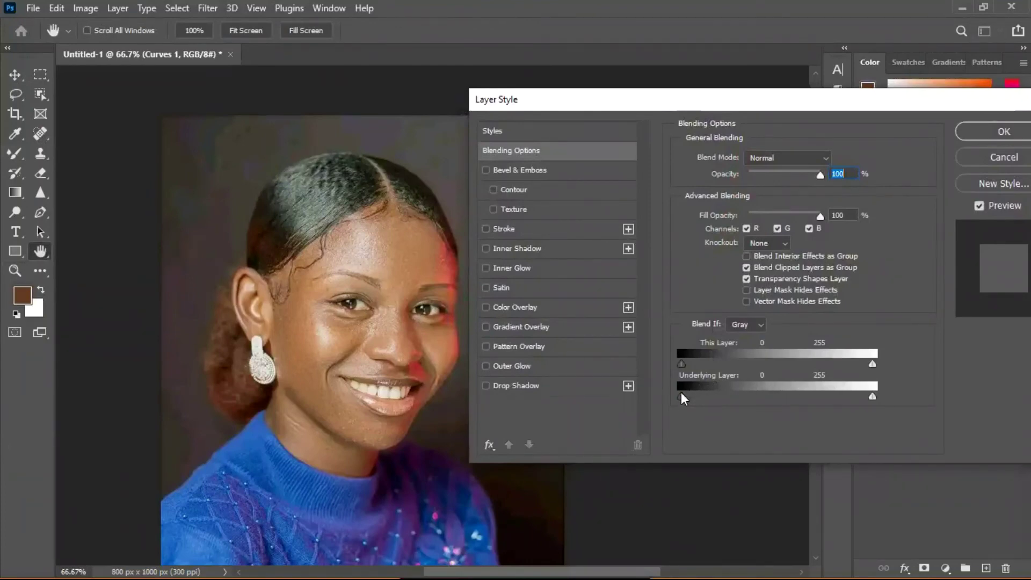
pyautogui.moveTo(681, 396); pyautogui.dragTo(790, 385)
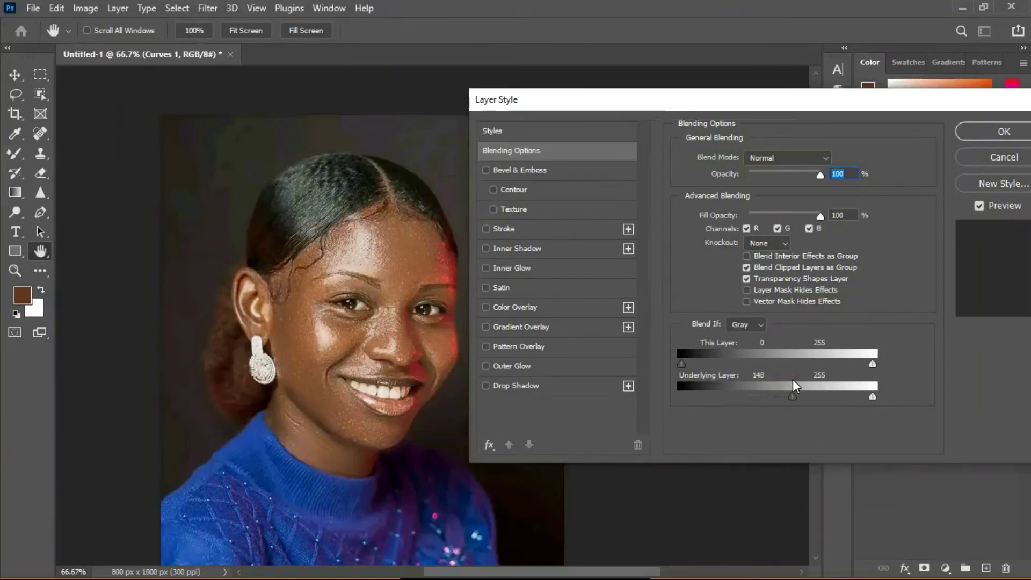
pyautogui.click(794, 381)
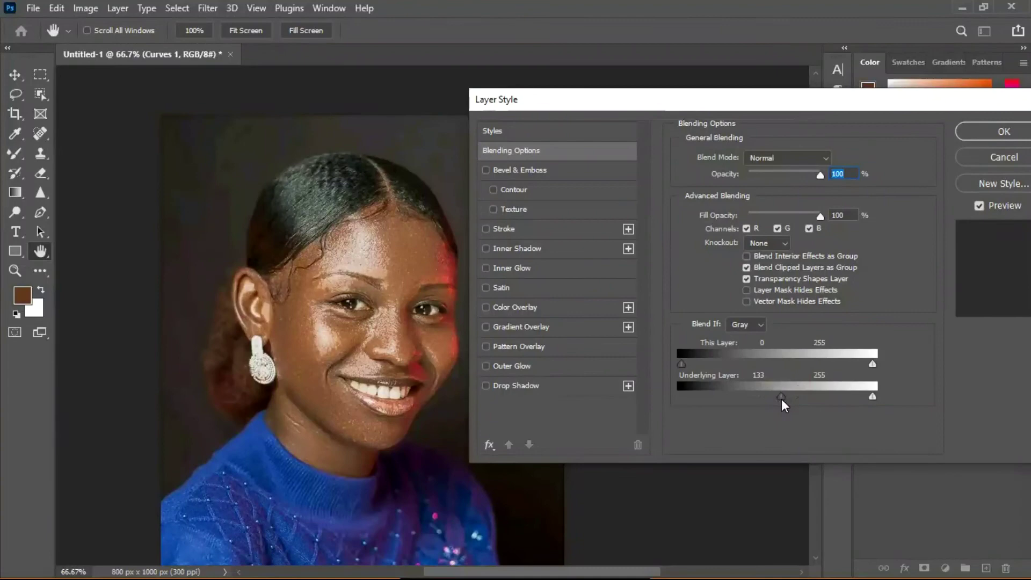
pyautogui.moveTo(780, 400); pyautogui.dragTo(770, 404)
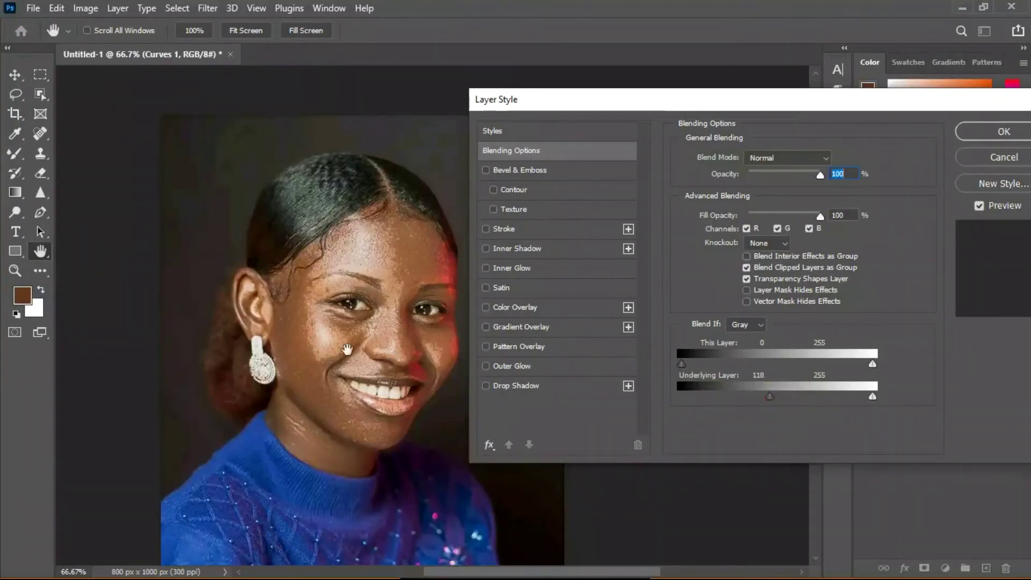
# Step: Split the underlying layer's Blend If black point to 120 / 188 for a smooth transition and apply the blending options
pyautogui.click(771, 396)
pyautogui.press('alt')
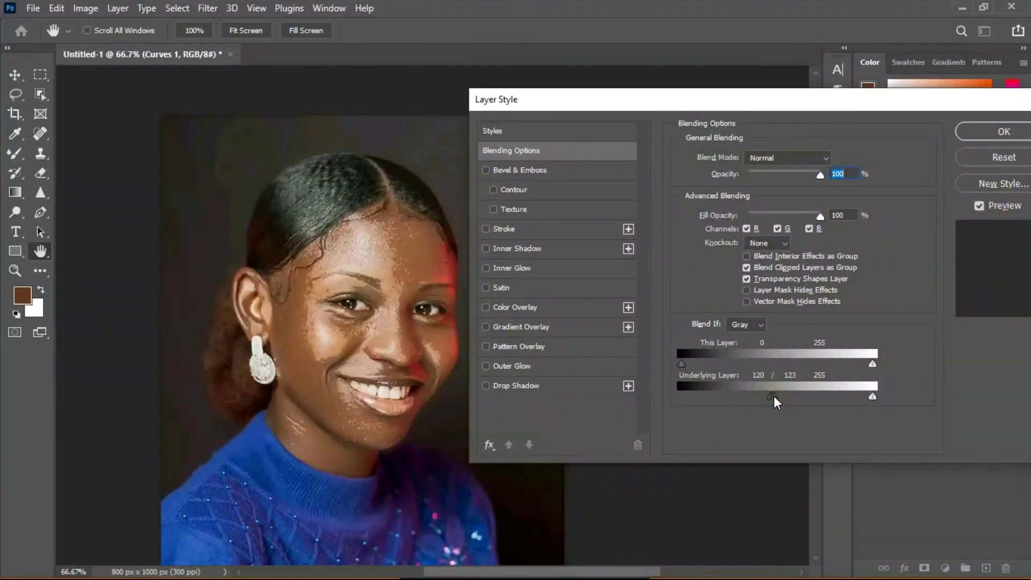
pyautogui.press('alt')
pyautogui.moveTo(776, 396); pyautogui.dragTo(837, 398)
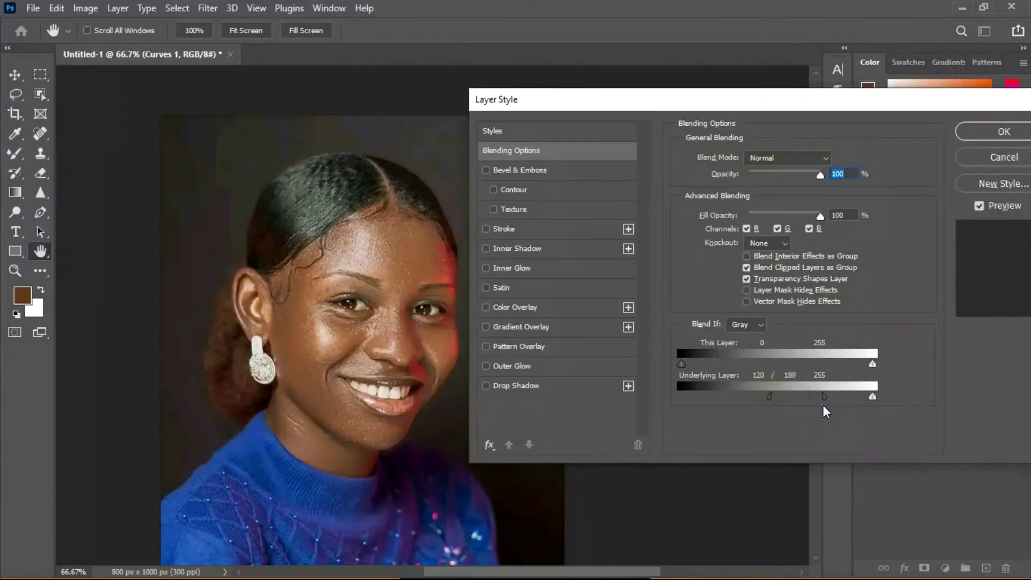
pyautogui.press('z')
pyautogui.click(980, 131)
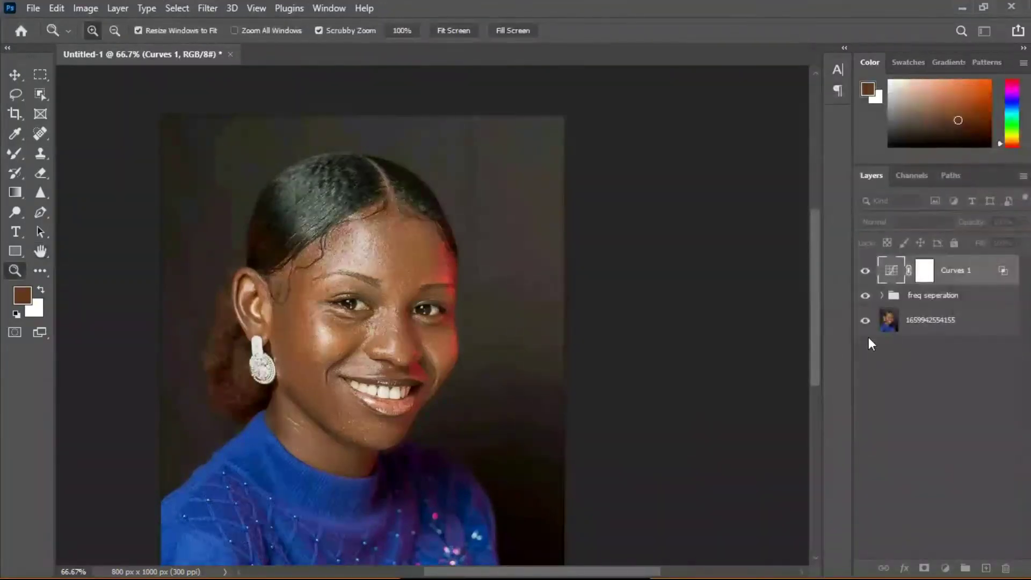
# Step: Toggle the Curves 1 layer's visibility to check its effect and lower its fill to 87%
pyautogui.click(873, 277)
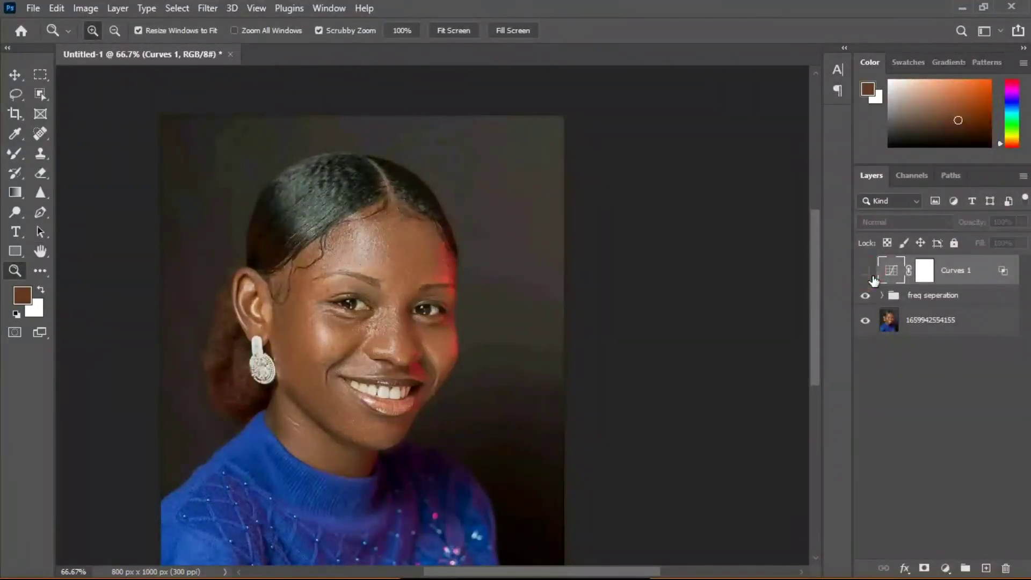
pyautogui.click(873, 276)
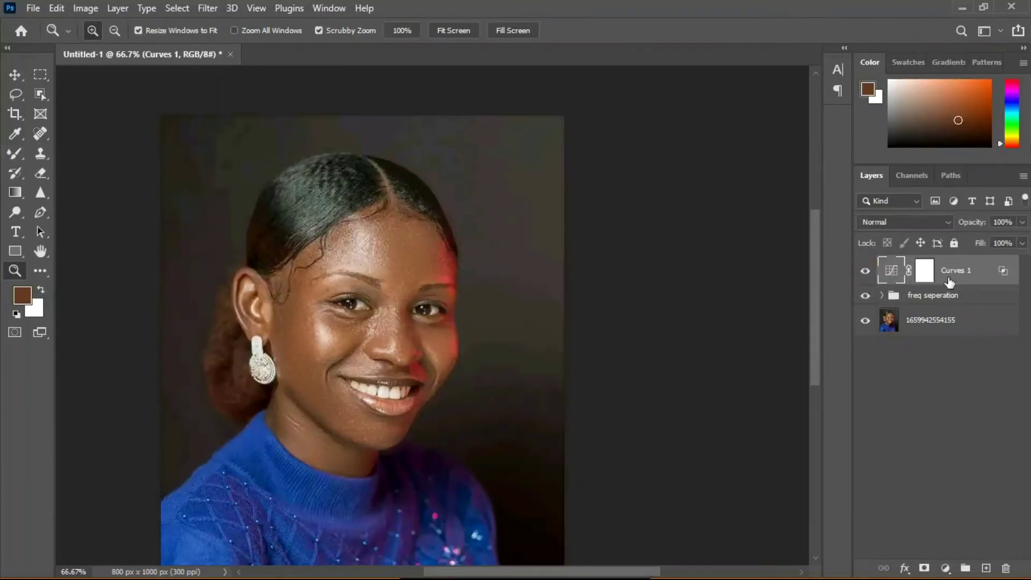
pyautogui.click(1022, 243)
pyautogui.moveTo(1020, 260); pyautogui.dragTo(1012, 266)
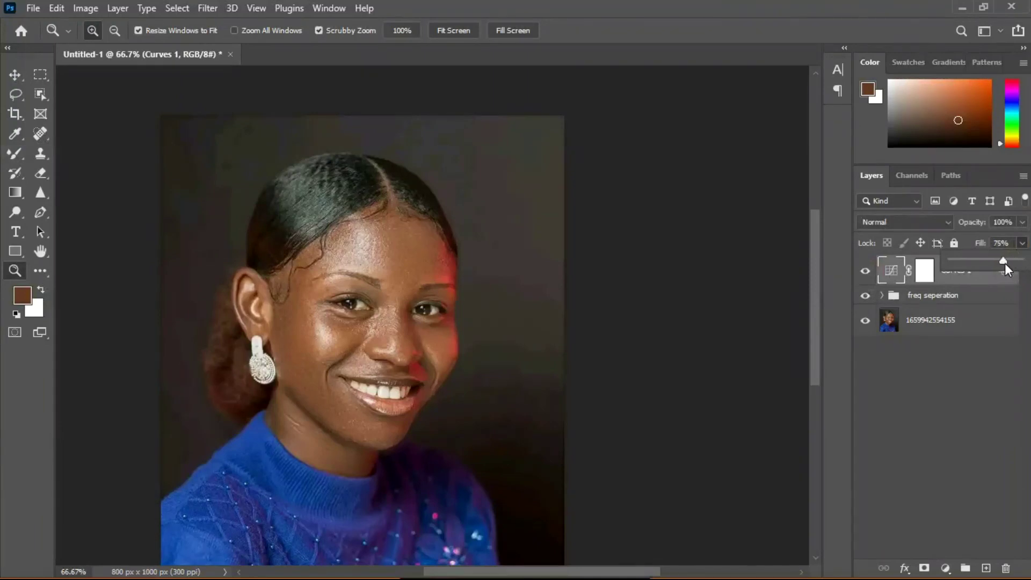
pyautogui.click(1023, 243)
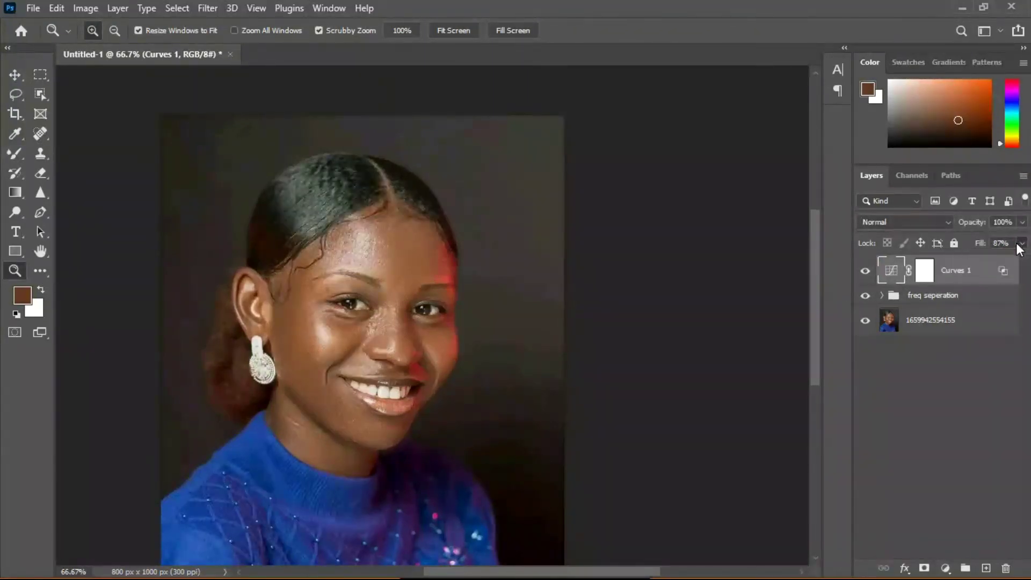
pyautogui.click(1022, 243)
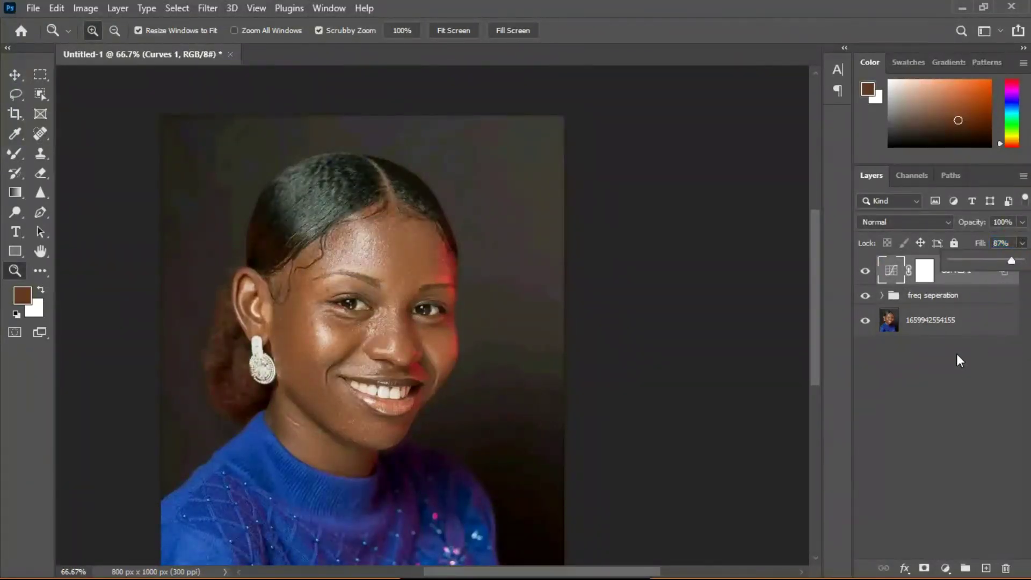
pyautogui.click(451, 358)
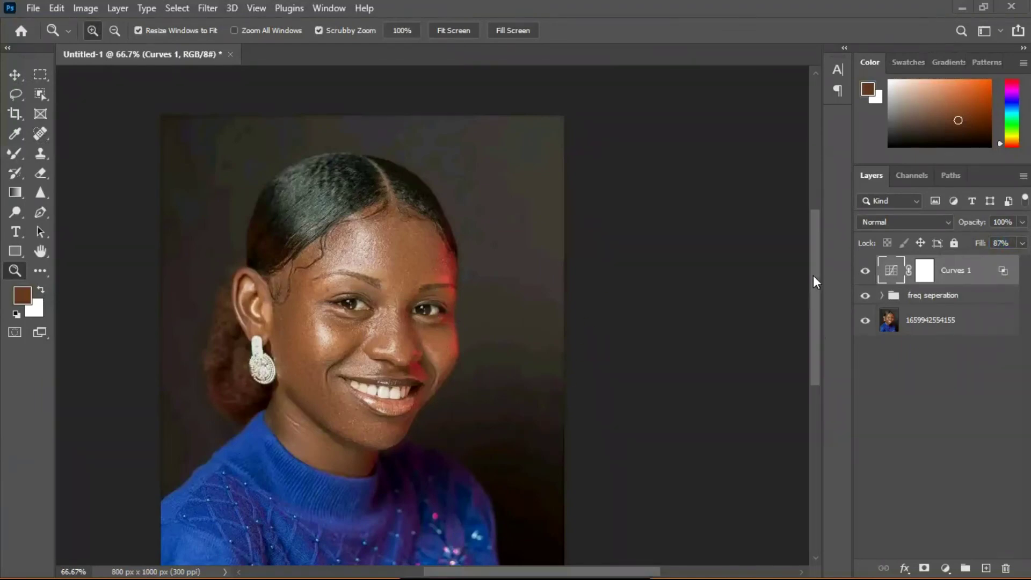
# Step: View the whole portrait and toggle the Curves 1 layer's visibility to compare it with and without the adjustment
pyautogui.moveTo(813, 364); pyautogui.dragTo(831, 330)
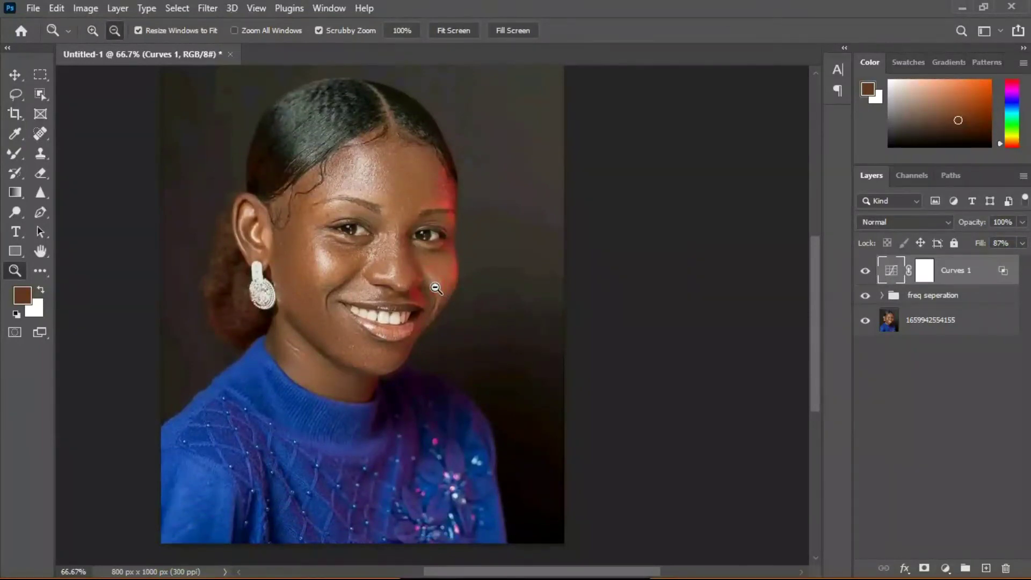
pyautogui.keyDown('alt'); pyautogui.click(436, 288); pyautogui.keyUp('alt')
pyautogui.click(866, 271)
pyautogui.click(865, 271)
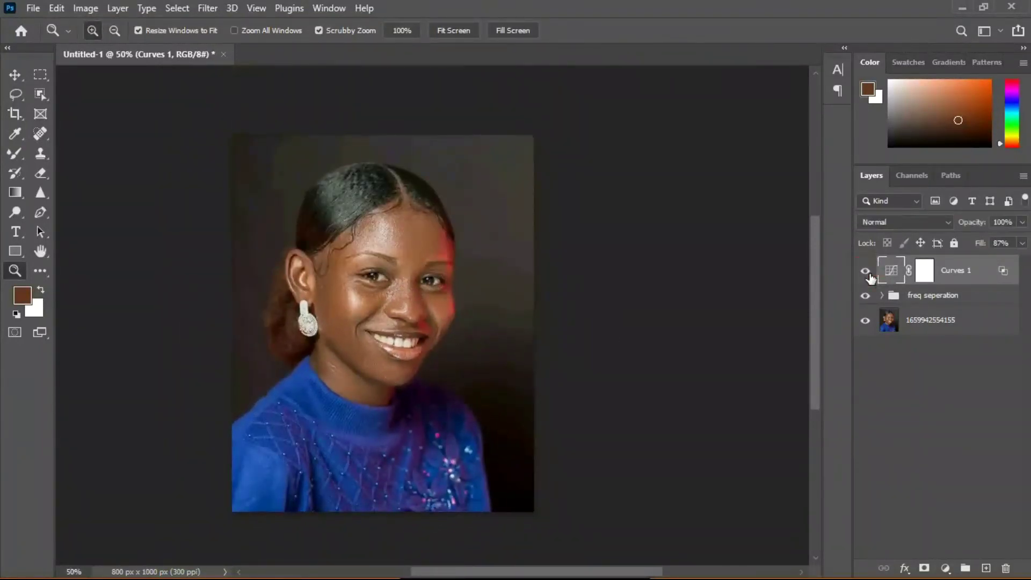
pyautogui.click(866, 272)
pyautogui.click(866, 272)
# Step: Set the fill of the Curves 1 layer to 51% and toggle its visibility to check the softer effect
pyautogui.click(1022, 244)
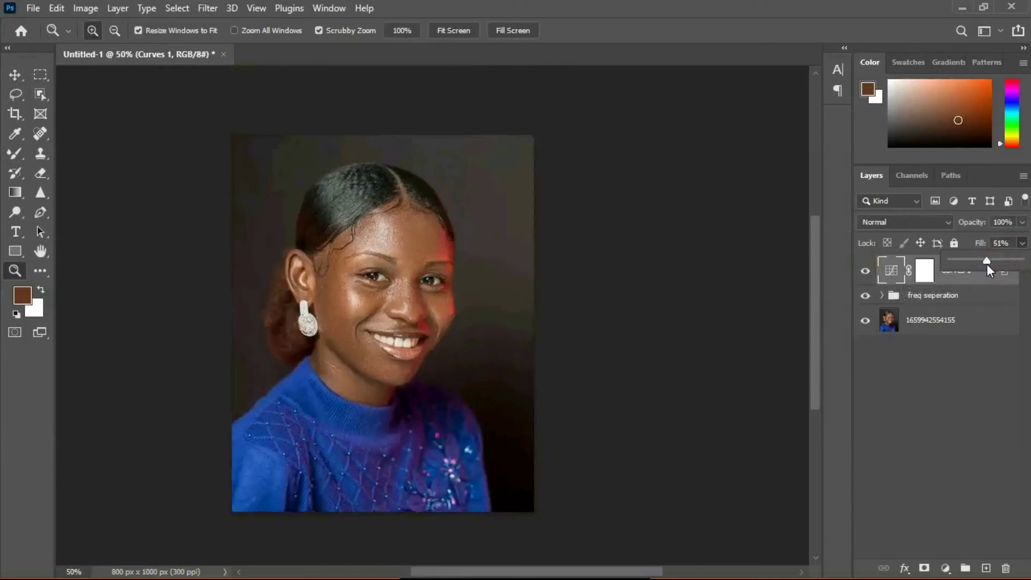
pyautogui.click(987, 252)
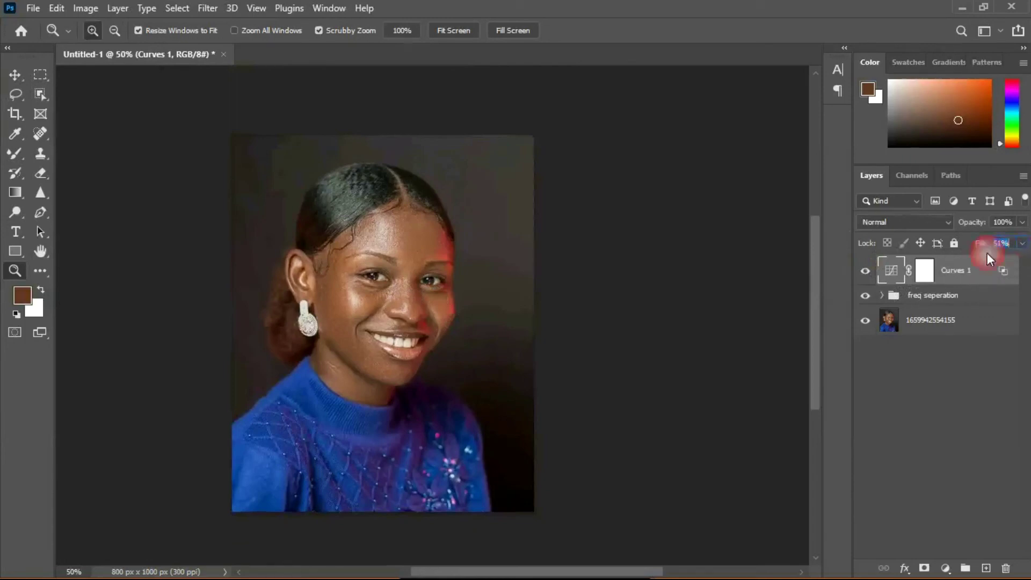
pyautogui.click(866, 271)
pyautogui.click(866, 272)
pyautogui.click(866, 271)
pyautogui.click(866, 271)
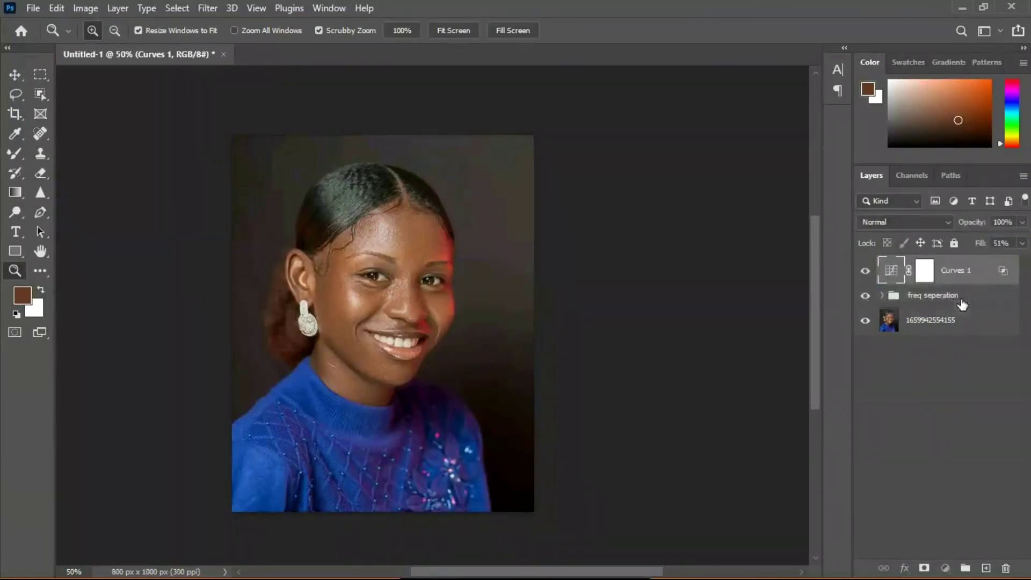
# Step: Move the Curves 1 layer into the freq seperation group above the texture layer, with the group expanded
pyautogui.press('Delete')
pyautogui.click(882, 264)
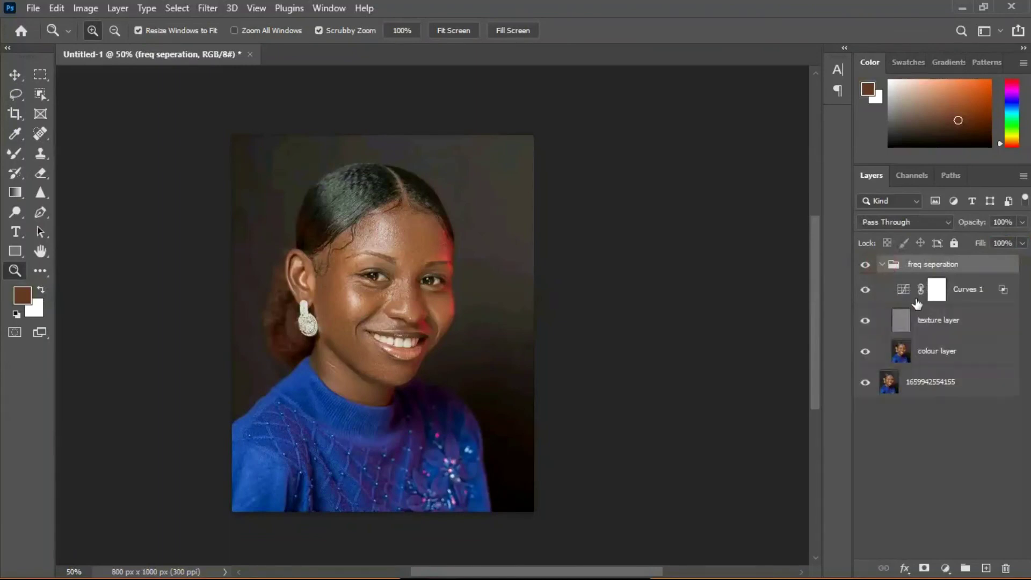
# Step: Toggle the freq seperation group's visibility to compare before and after, and inspect the retouched face up close
pyautogui.click(872, 265)
pyautogui.click(873, 264)
pyautogui.click(870, 266)
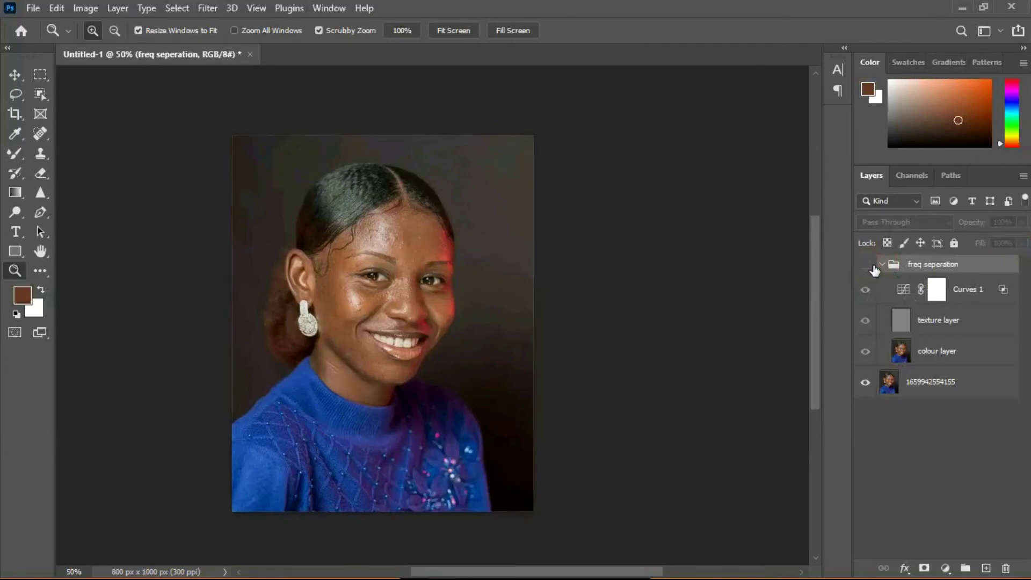
pyautogui.click(874, 269)
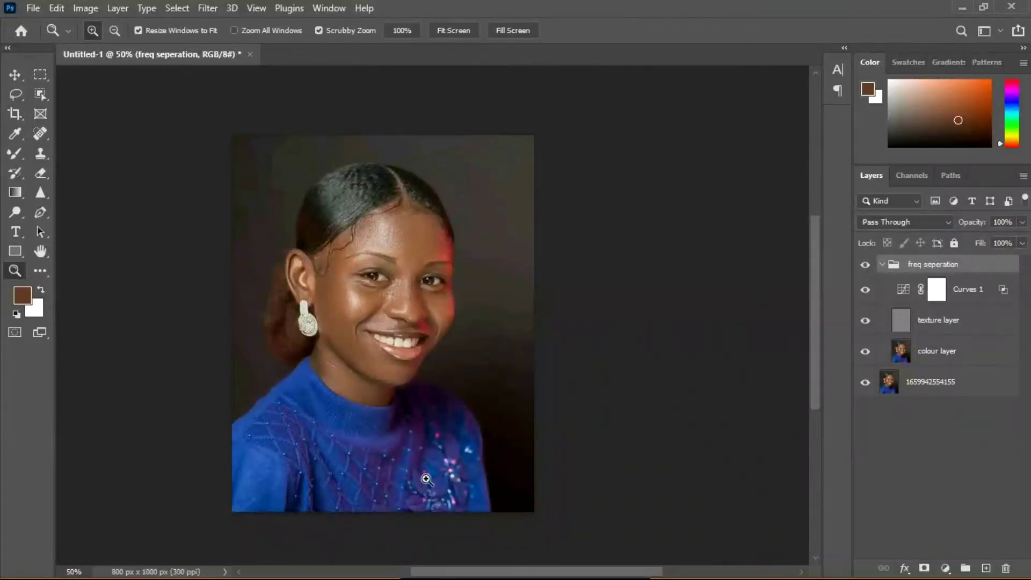
pyautogui.click(394, 287)
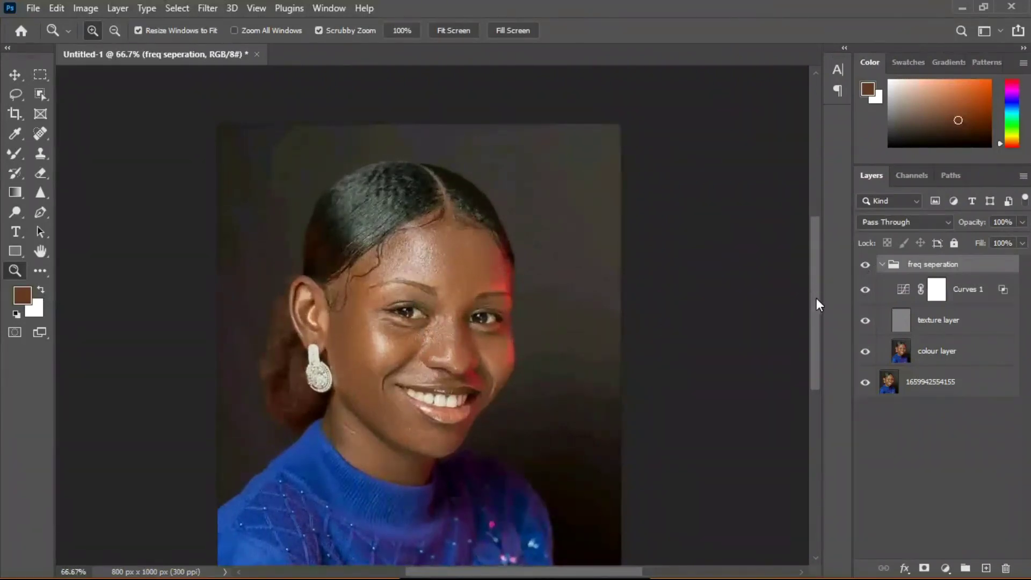
pyautogui.moveTo(816, 299); pyautogui.dragTo(817, 310)
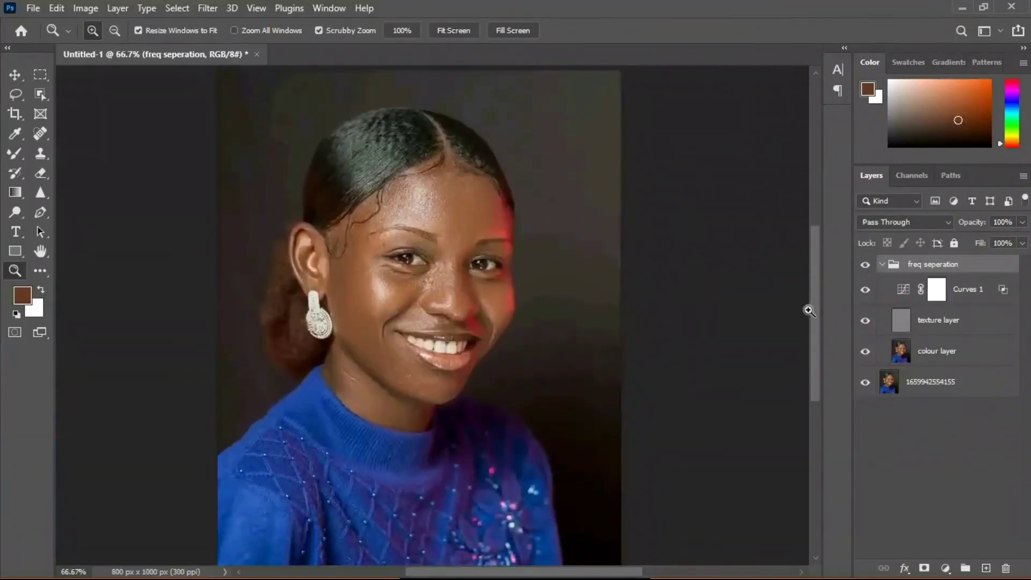